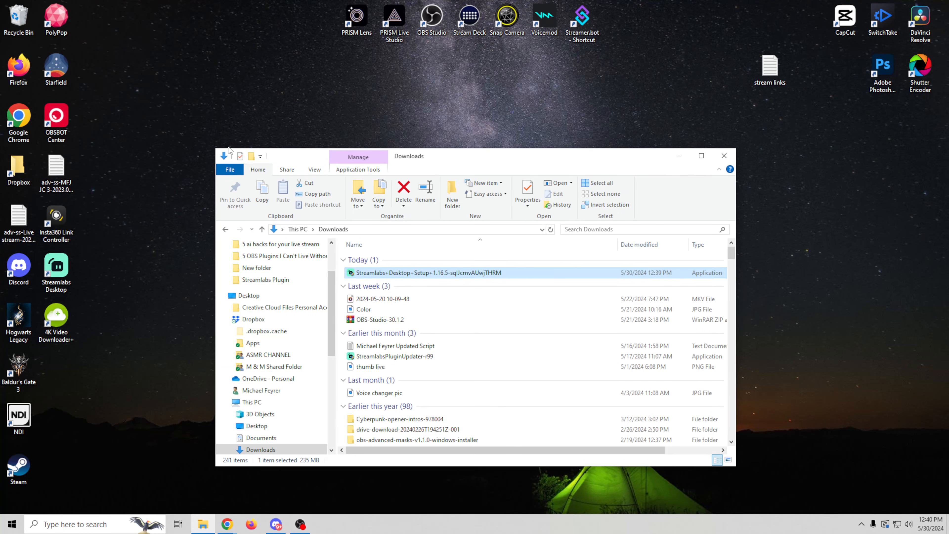
- Move the Streamlabs Desktop shortcut beside PRISM Lens on the desktop and launch Streamlabs Desktop
left_click_drag(64, 272, 323, 34)
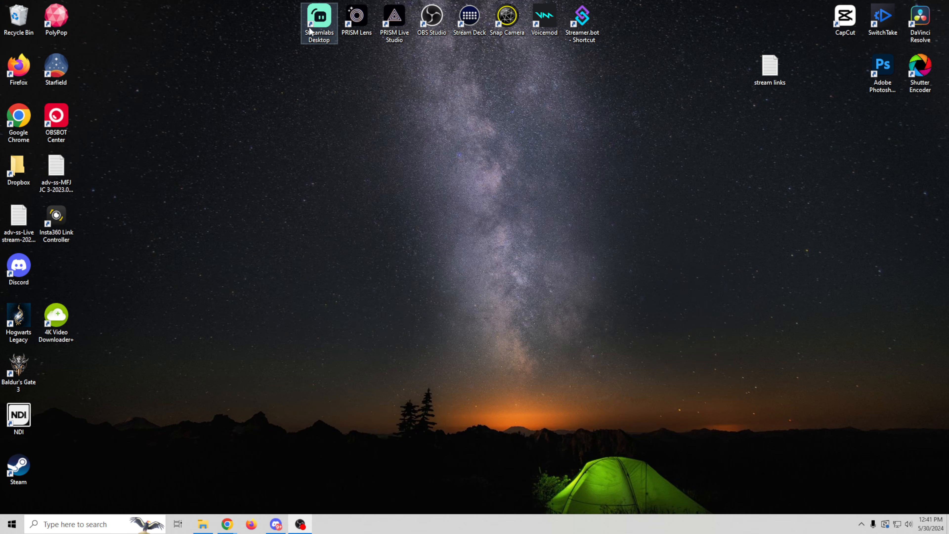
double_click(314, 23)
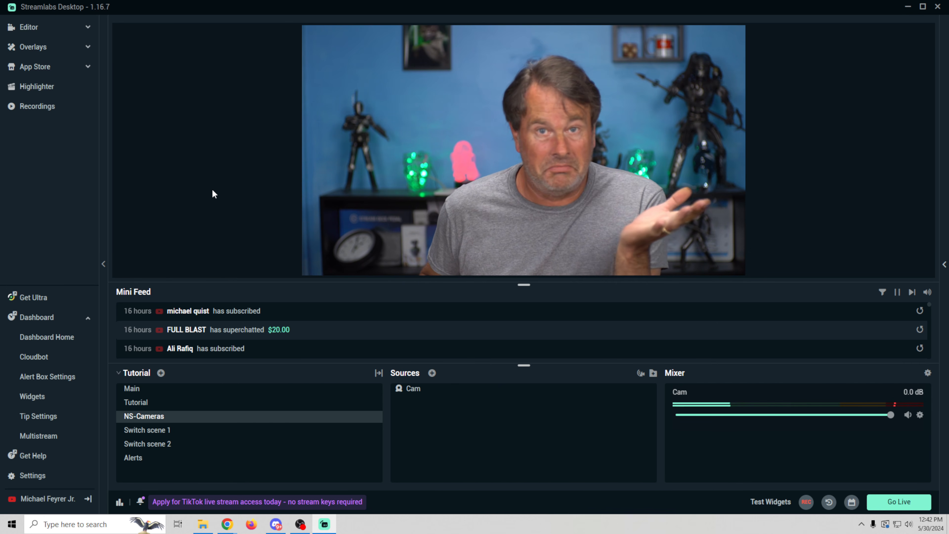
- Create a new scene collection from scratch named "tutorial" and close the scene collection manager
left_click(119, 374)
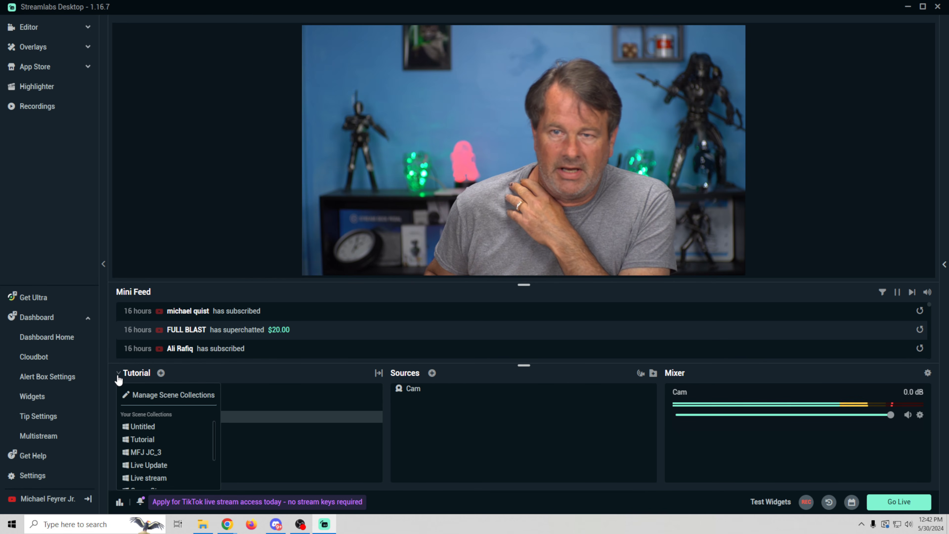
left_click(172, 394)
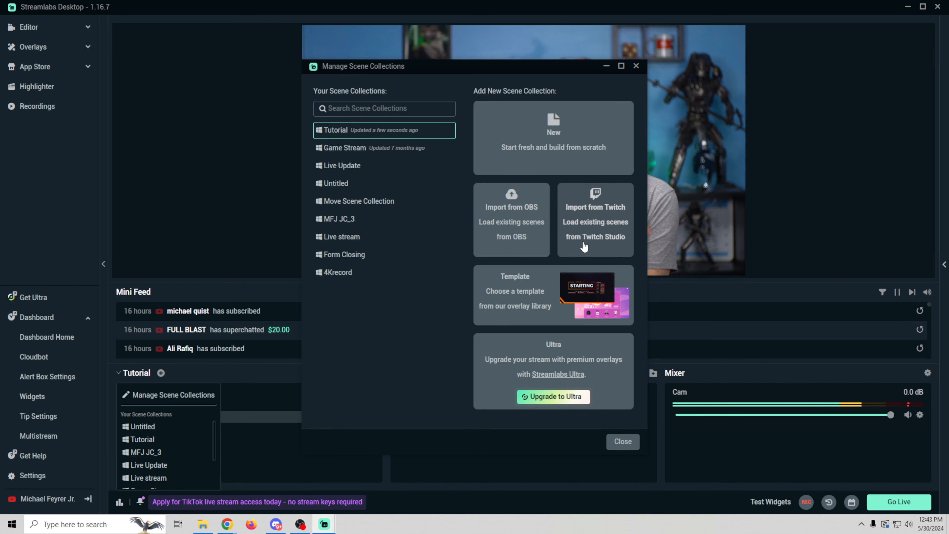
left_click(546, 136)
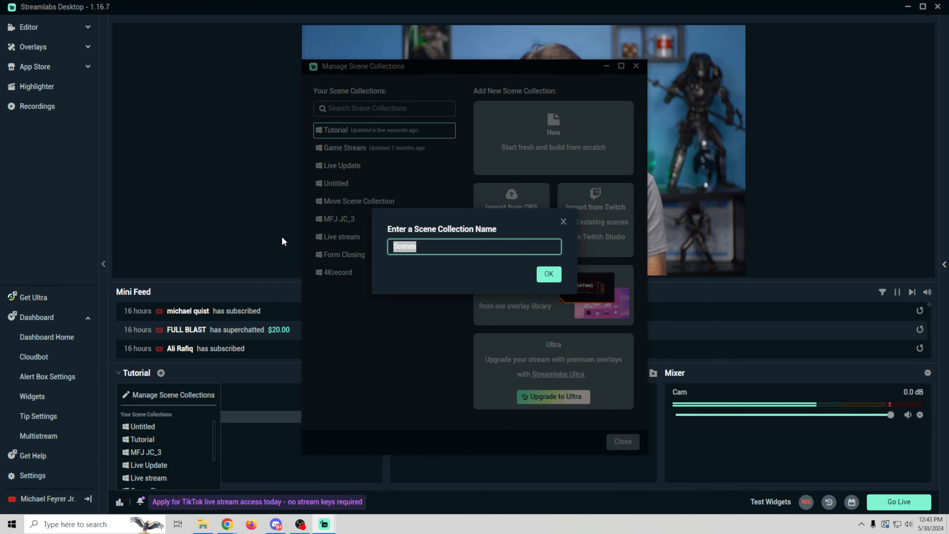
type("tutorial")
key("Return")
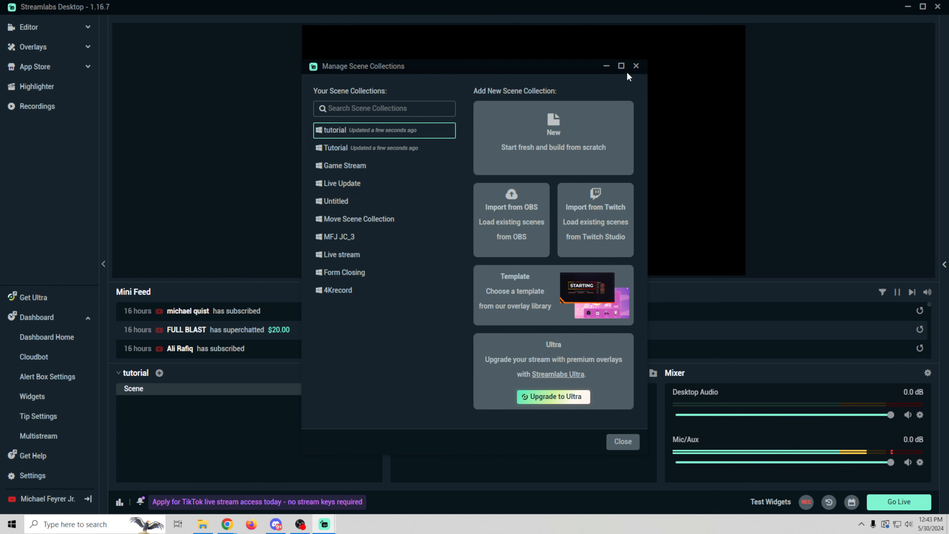
left_click(635, 67)
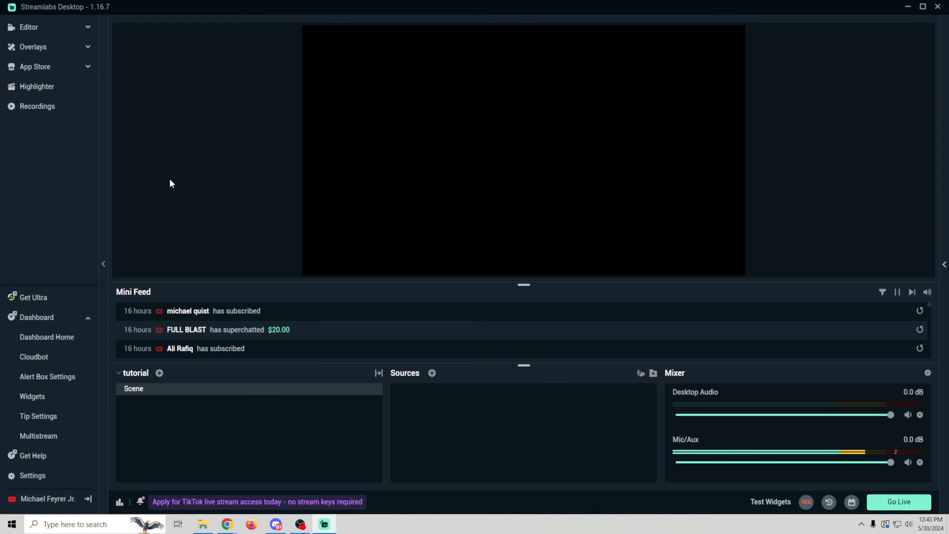
- Try other editor layouts, then save the one with full-width Editor Display and Mini Feed above three equal panes
left_click(89, 26)
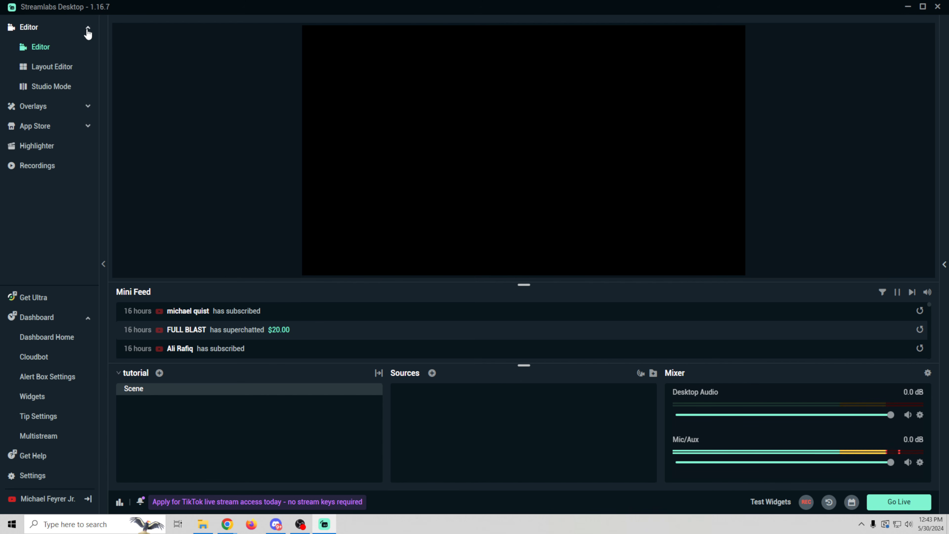
left_click(60, 68)
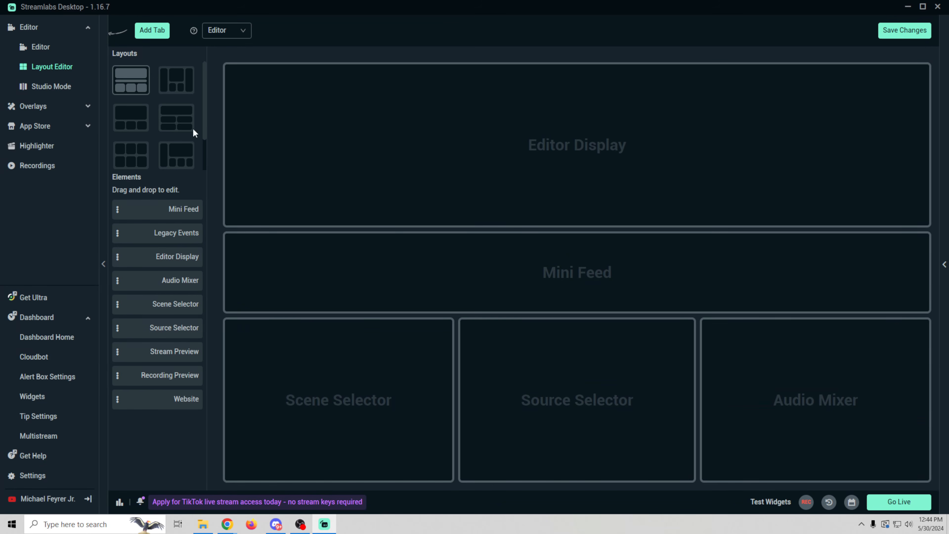
left_click(184, 87)
left_click(175, 117)
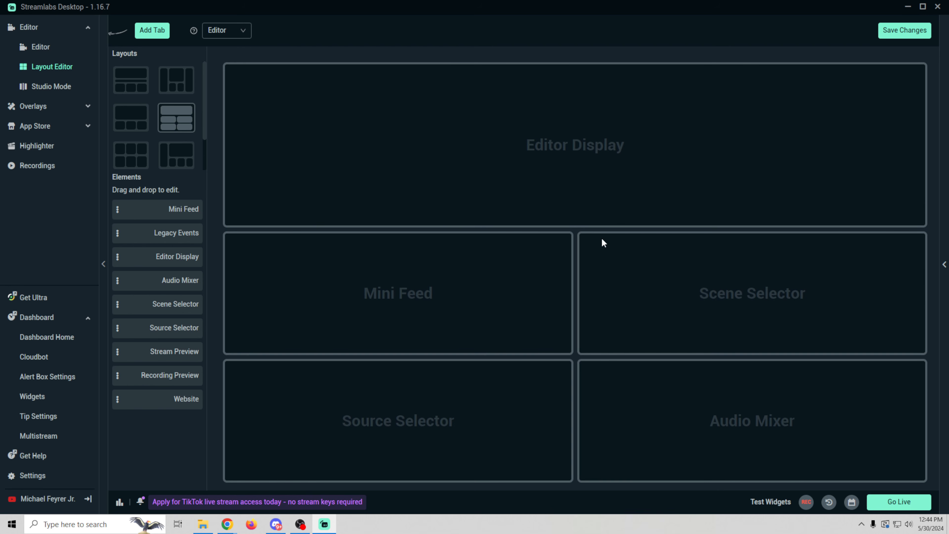
left_click(127, 90)
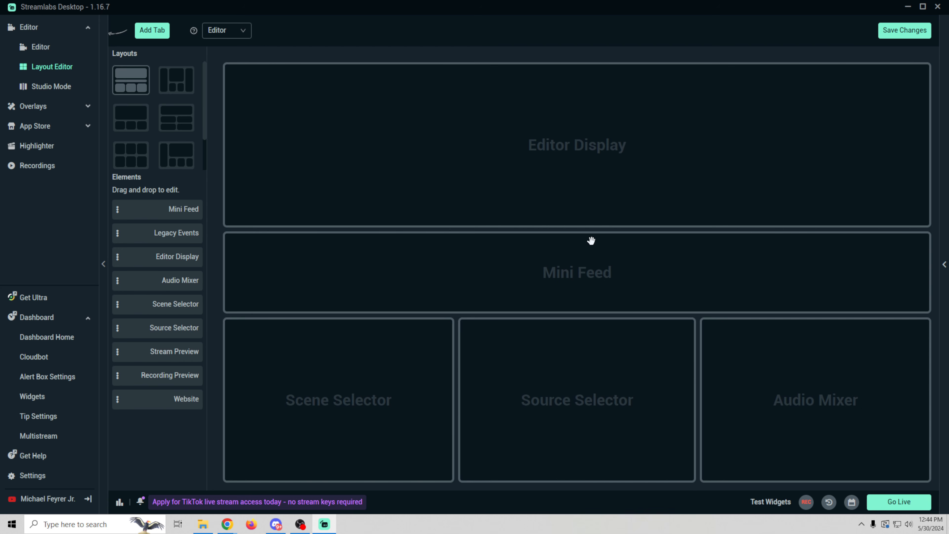
left_click(889, 35)
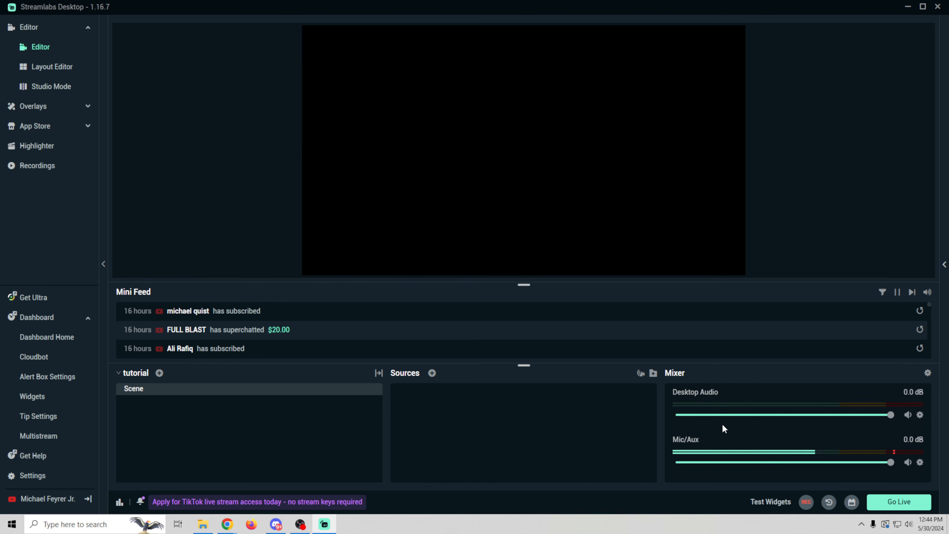
- Set Desktop Audio Device 1 and Mic/Auxiliary Devices 1 and 2 to Disabled in the audio settings
left_click(26, 482)
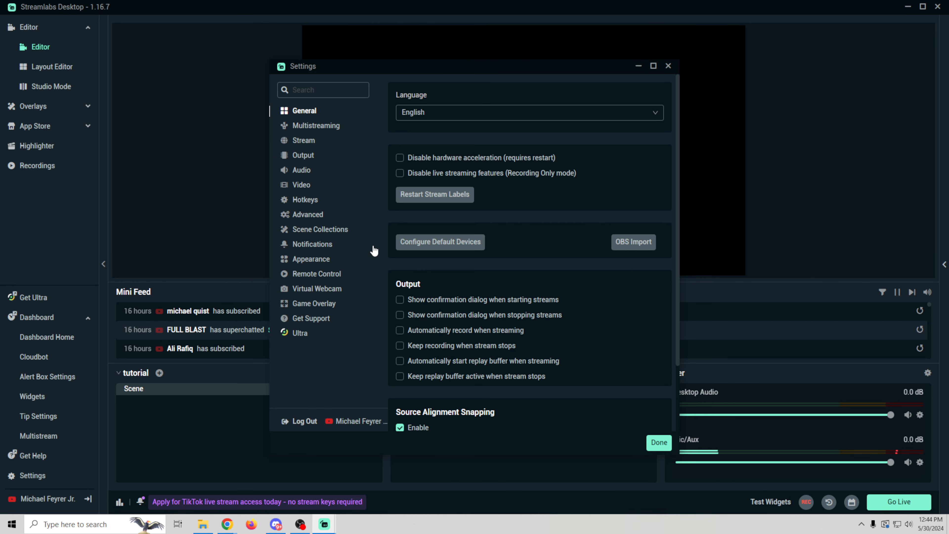
left_click(306, 175)
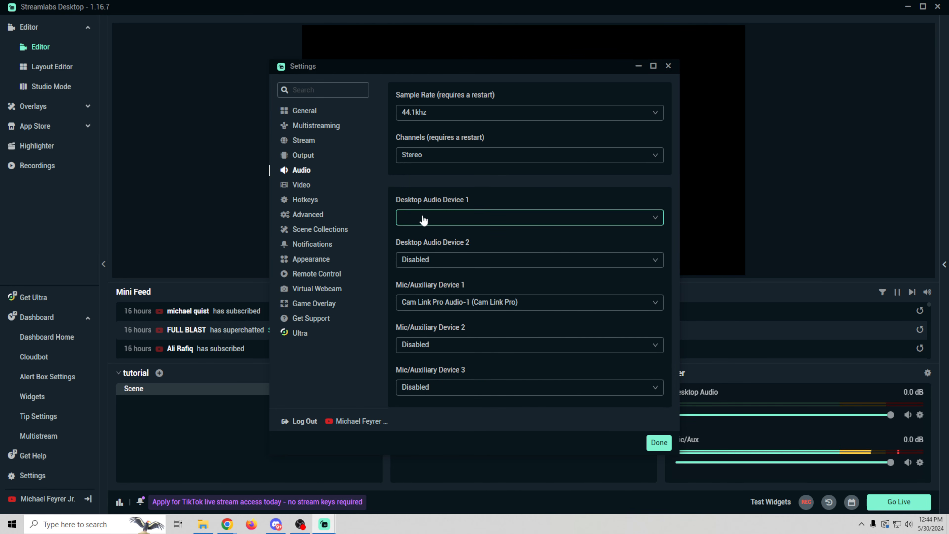
left_click(603, 222)
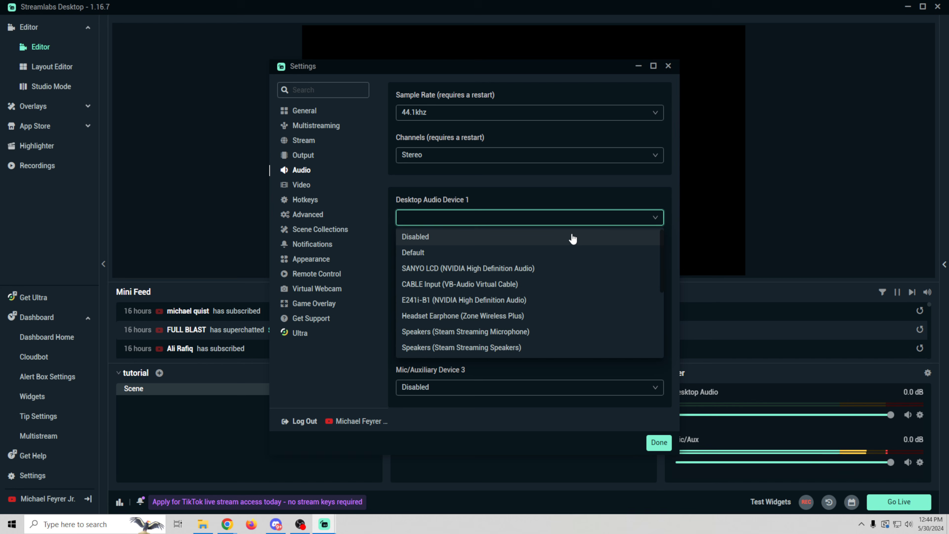
left_click(572, 239)
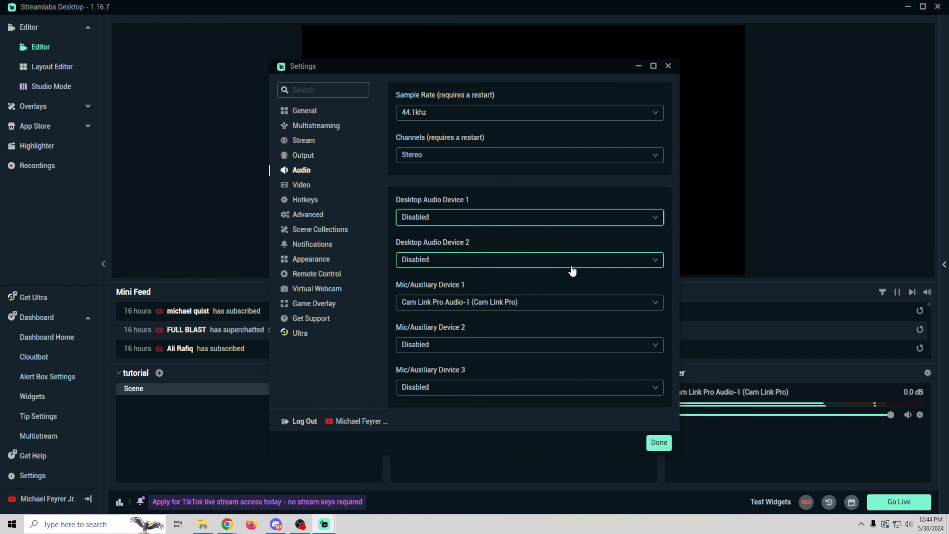
left_click(589, 309)
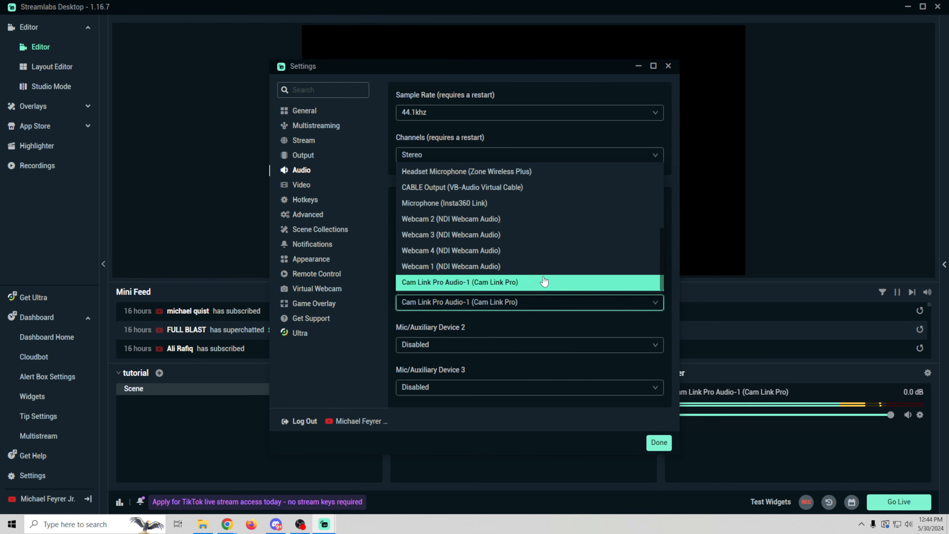
scroll(523, 235, "up", 3)
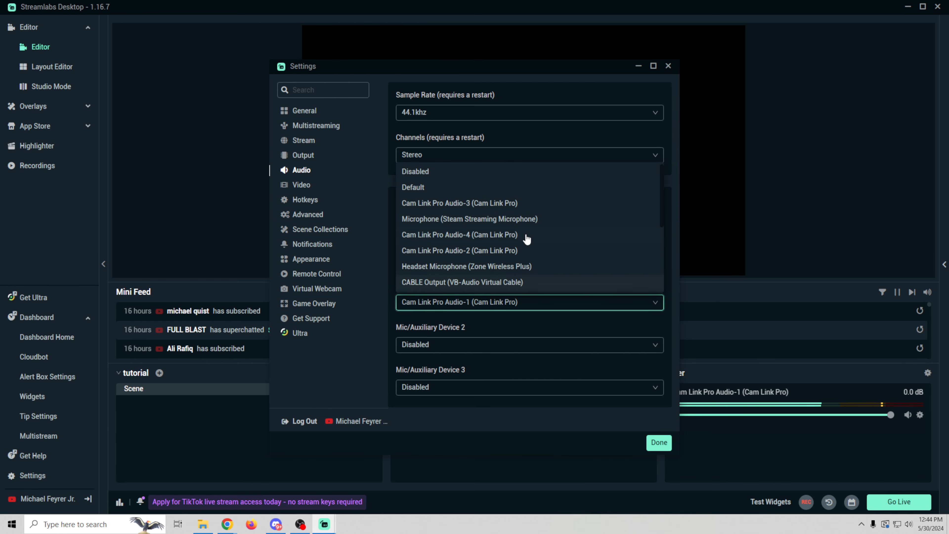
left_click(501, 174)
left_click(477, 348)
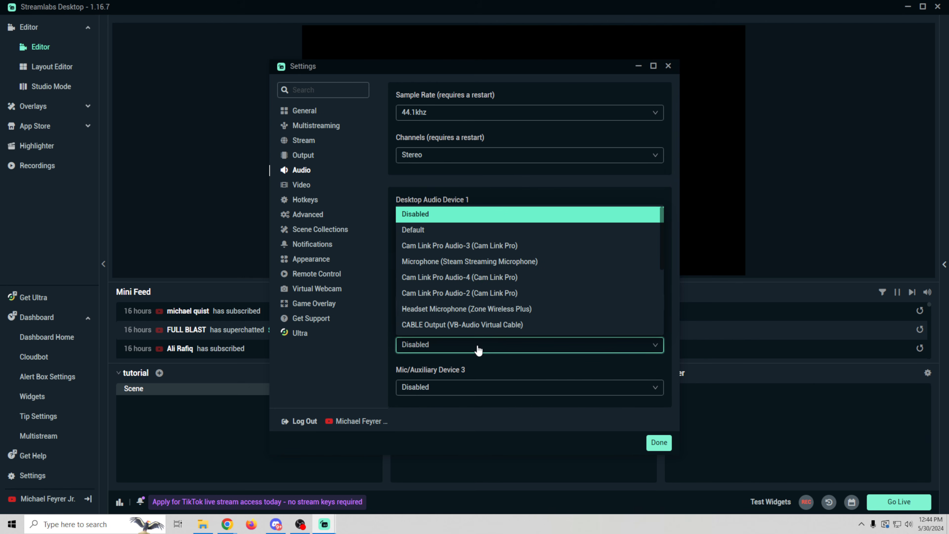
left_click(496, 212)
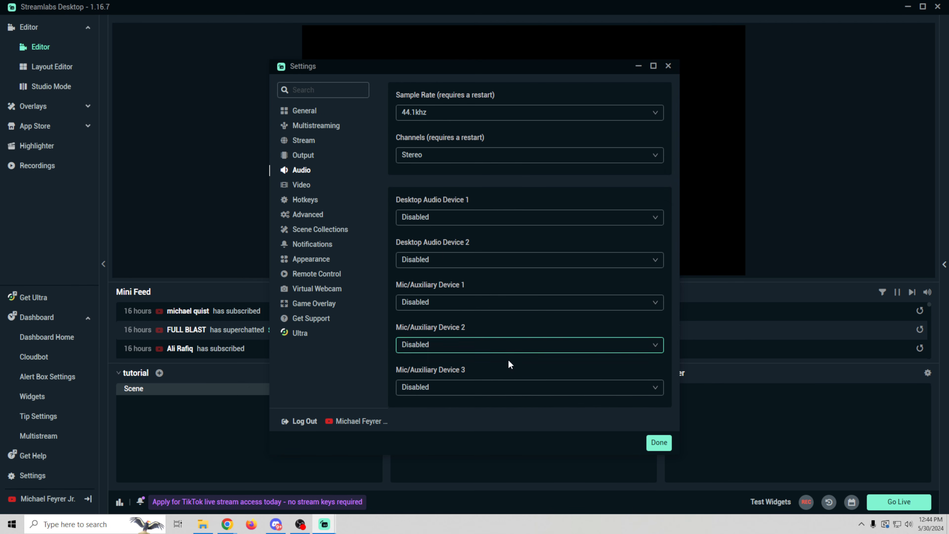
left_click(658, 442)
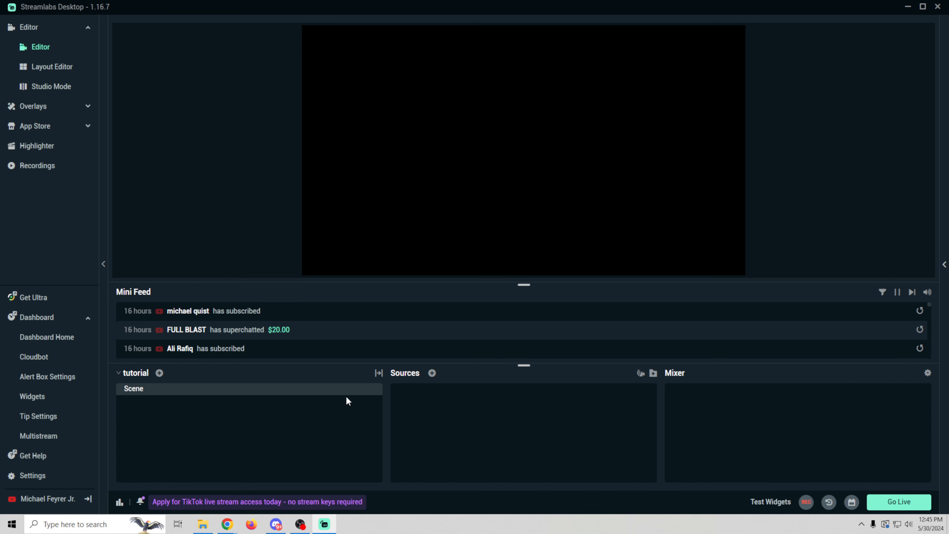
- Rename the default scene in the tutorial collection to "Game"
right_click(158, 393)
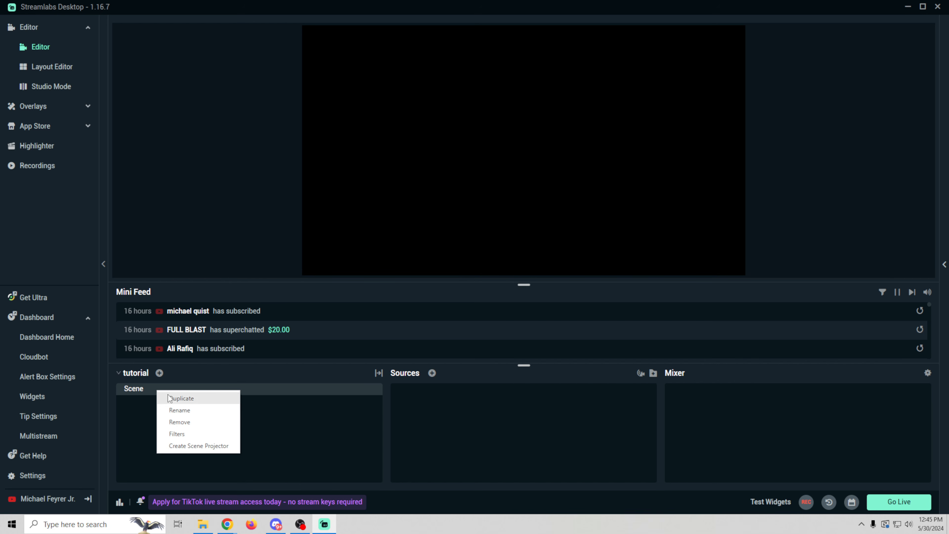
left_click(179, 410)
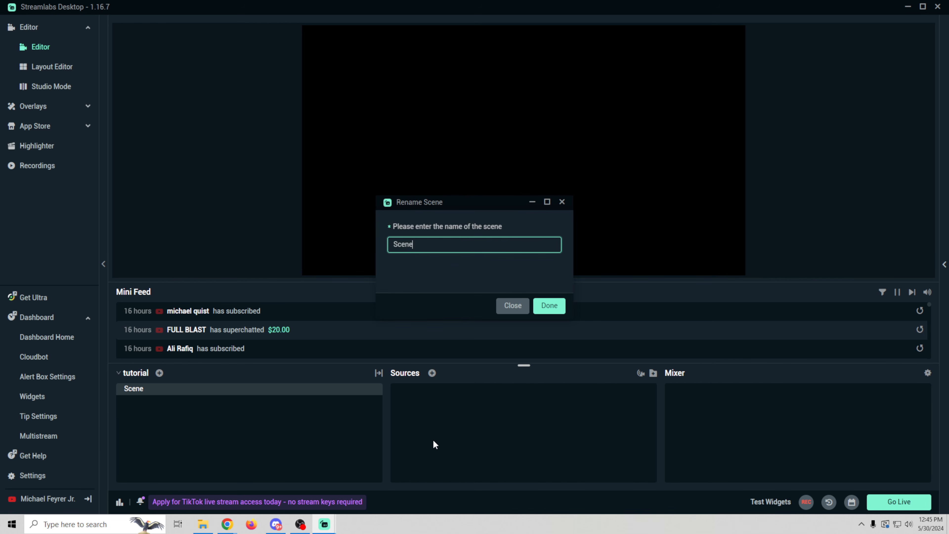
type("Game")
key("Return")
- Add a Game Capture source to the Game scene, keeping the suggested name "Game Capture"
left_click(432, 373)
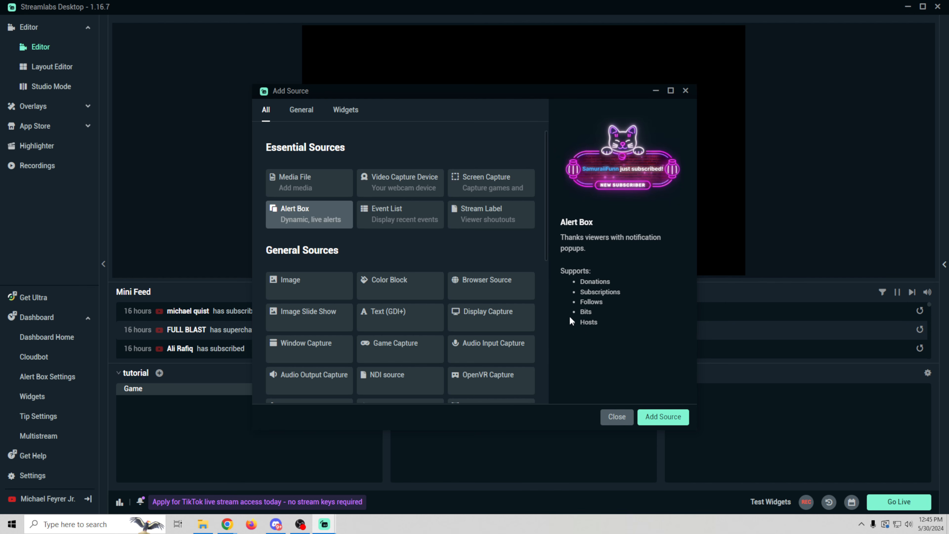
scroll(444, 277, "down", 3)
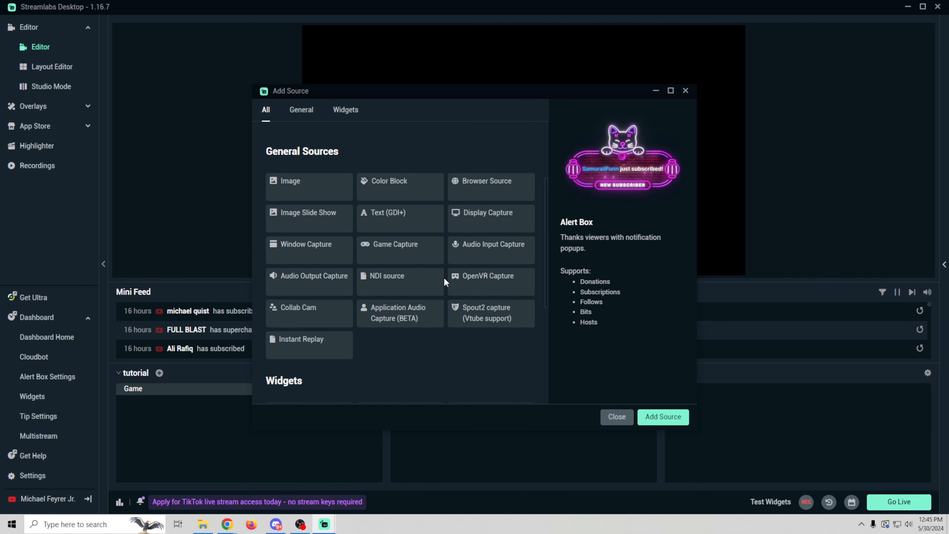
left_click(394, 249)
left_click(663, 417)
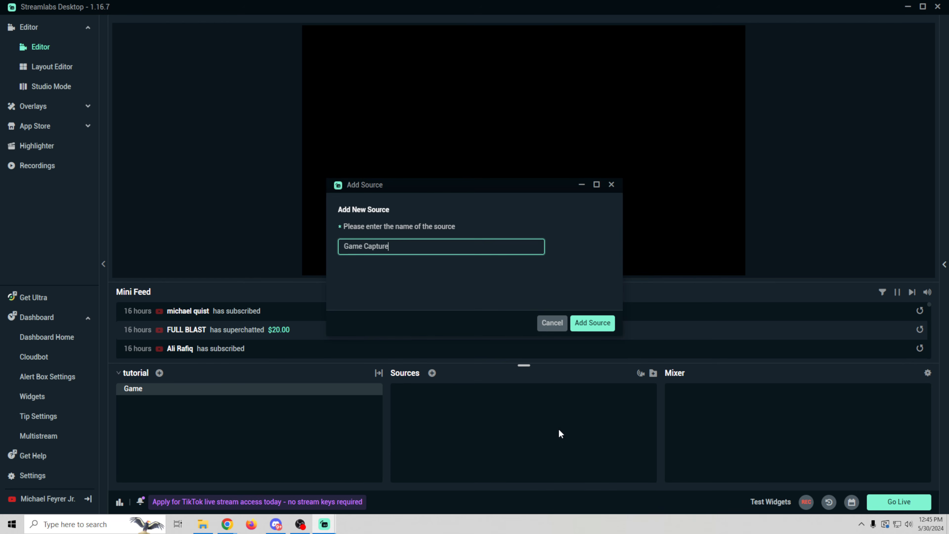
left_click(594, 325)
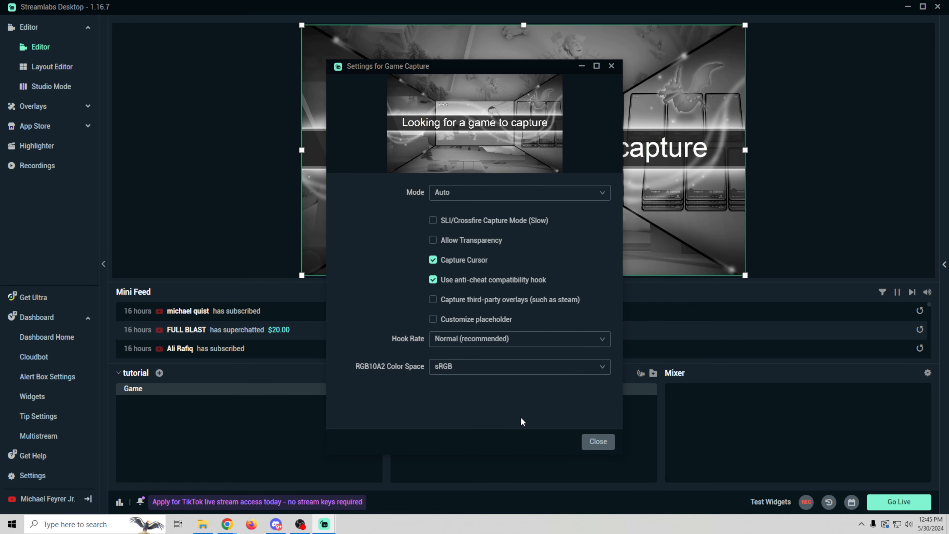
- Set the Game Capture source to Capture specific window with [Starfield.exe]: Starfield as the window, and close its settings
left_click(545, 192)
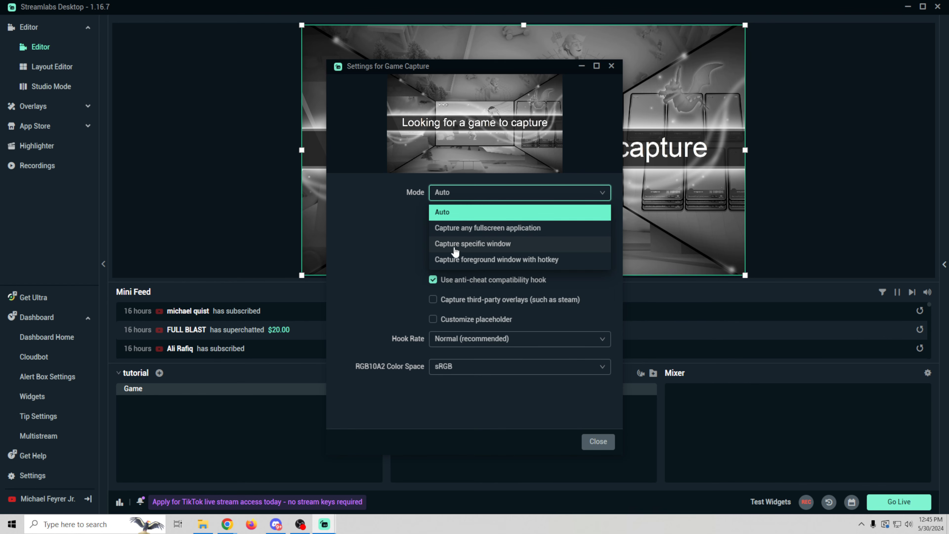
left_click(494, 245)
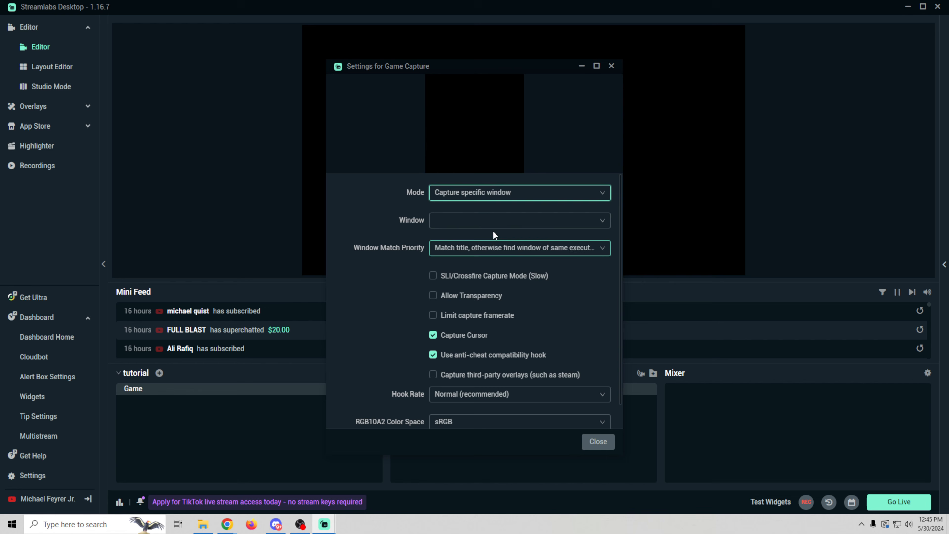
left_click(597, 223)
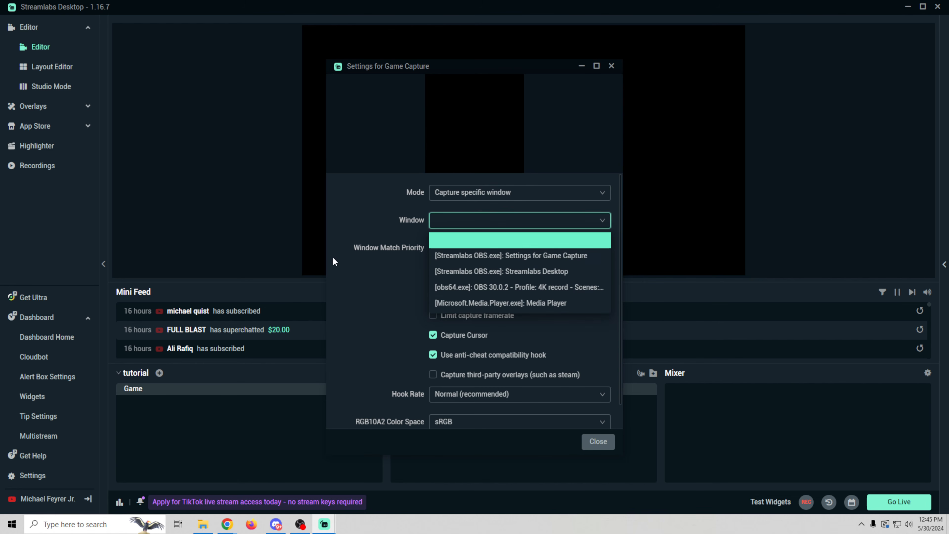
left_click(375, 266)
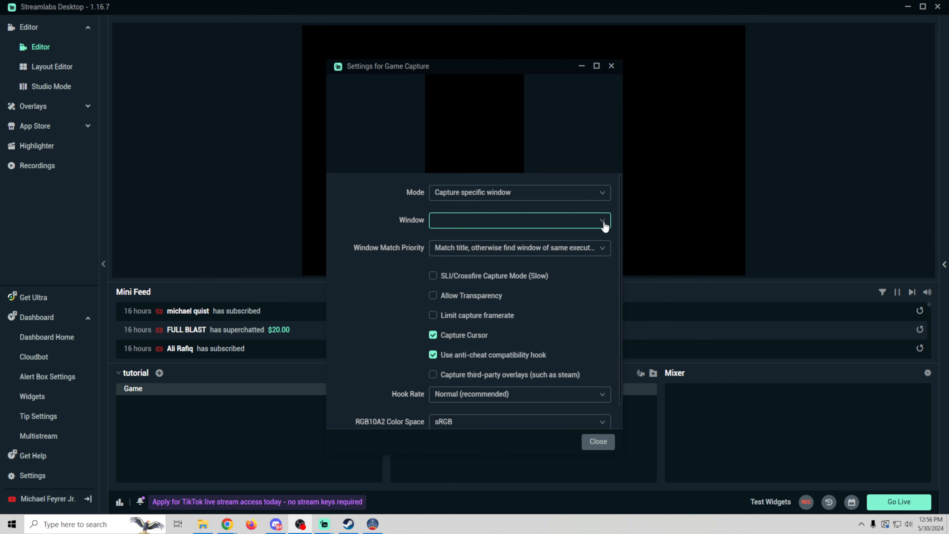
left_click(602, 221)
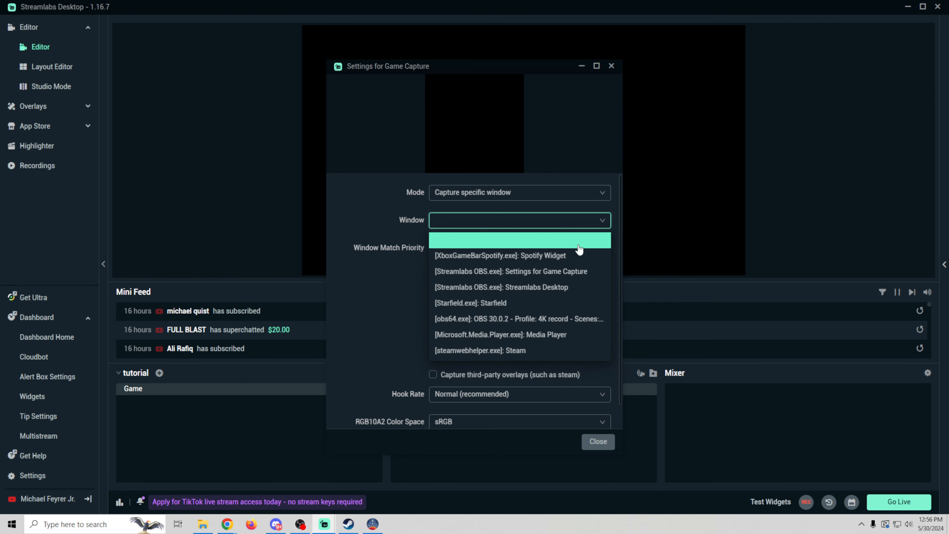
left_click(475, 304)
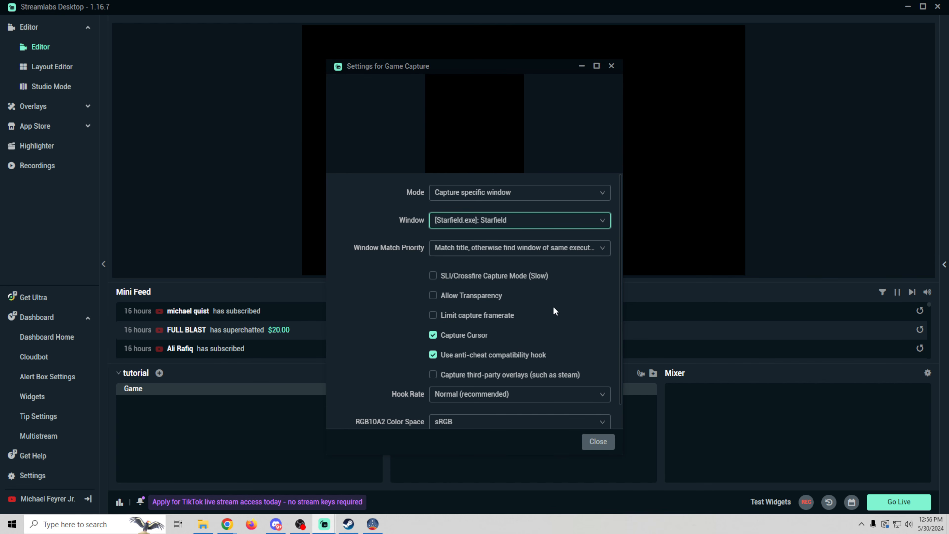
scroll(554, 310, "down", 2)
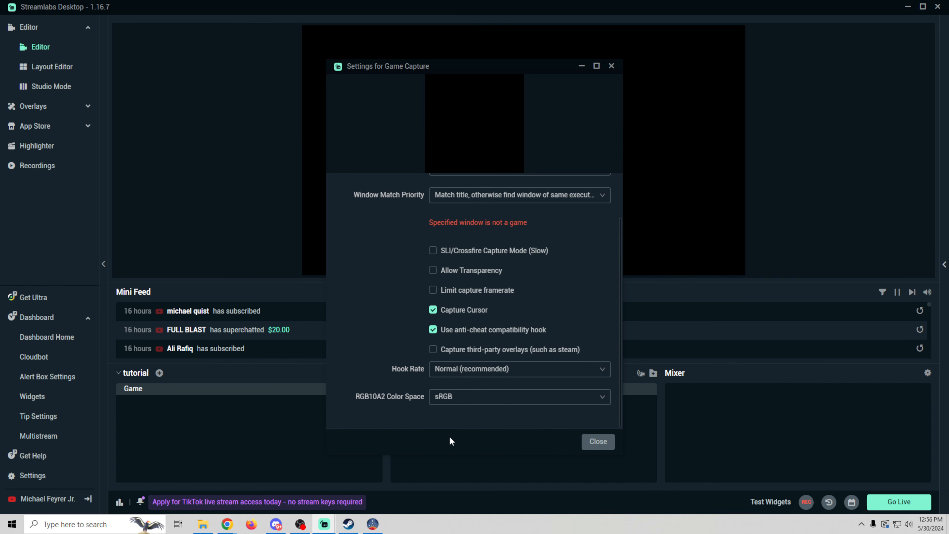
left_click(598, 447)
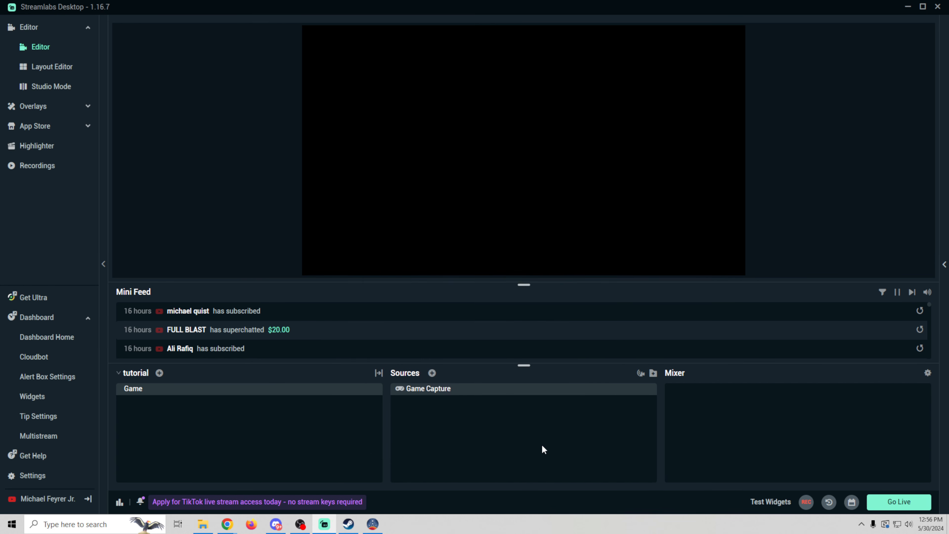
- Enlarge the Starfield Game Capture source on the canvas until it fills almost the whole preview, and deselect it
key("alt+Tab")
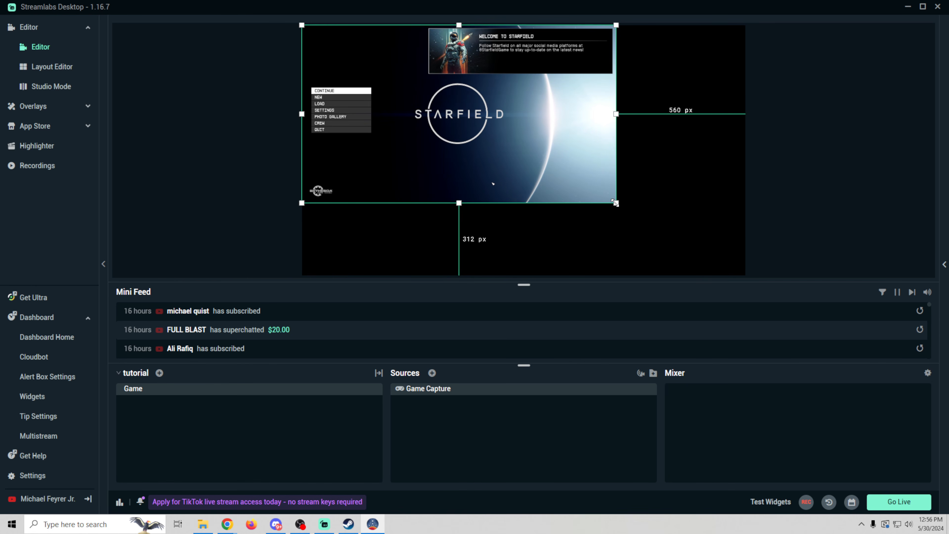
left_click_drag(614, 202, 714, 276)
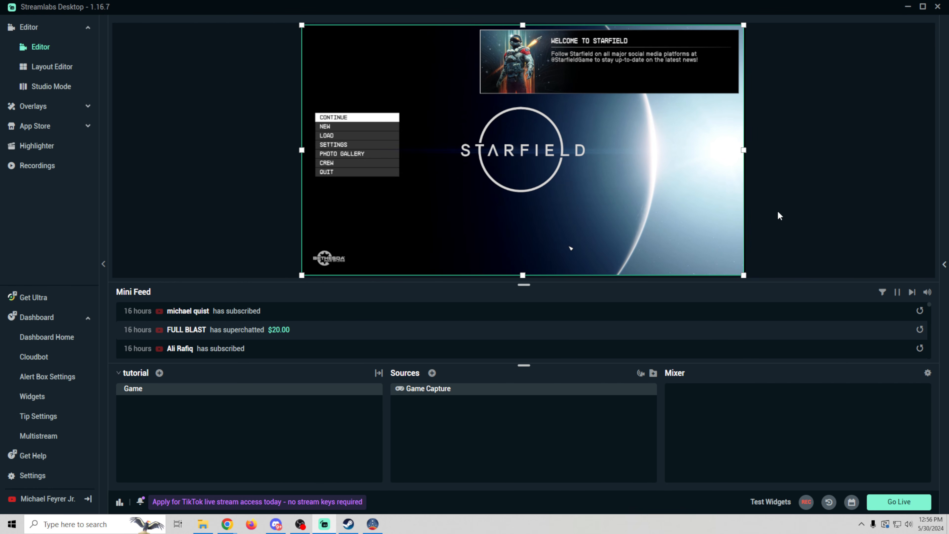
left_click(780, 220)
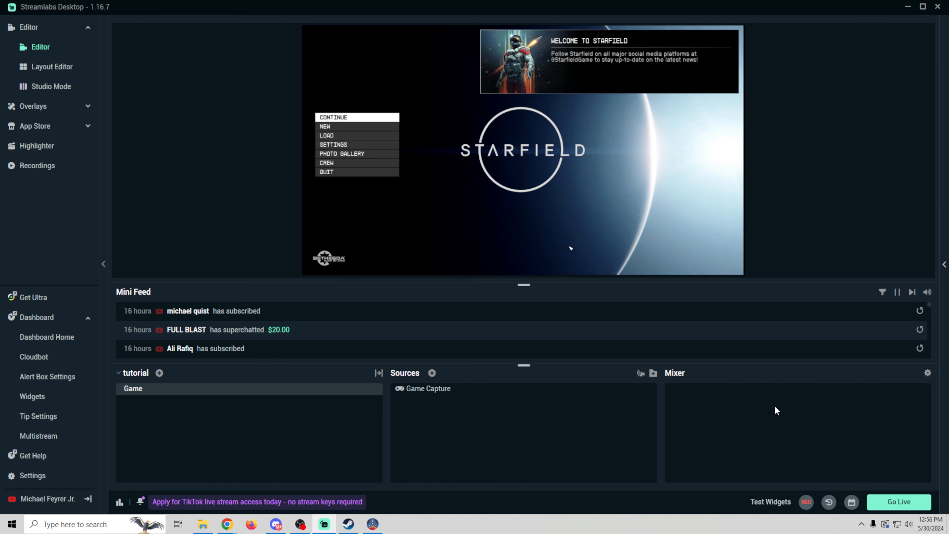
- Add an Application Audio Capture (BETA) source named "game audio" to the Game scene
left_click(432, 373)
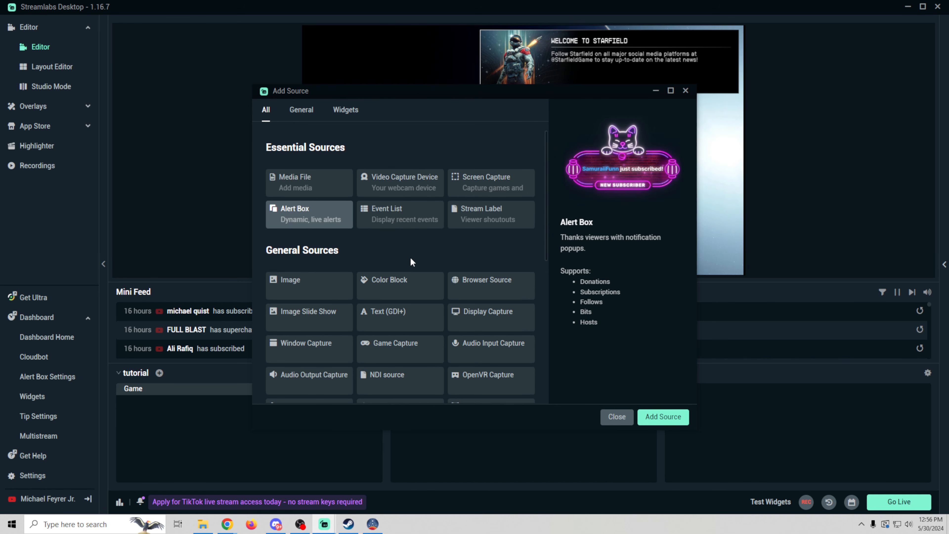
scroll(384, 318, "down", 3)
left_click(385, 319)
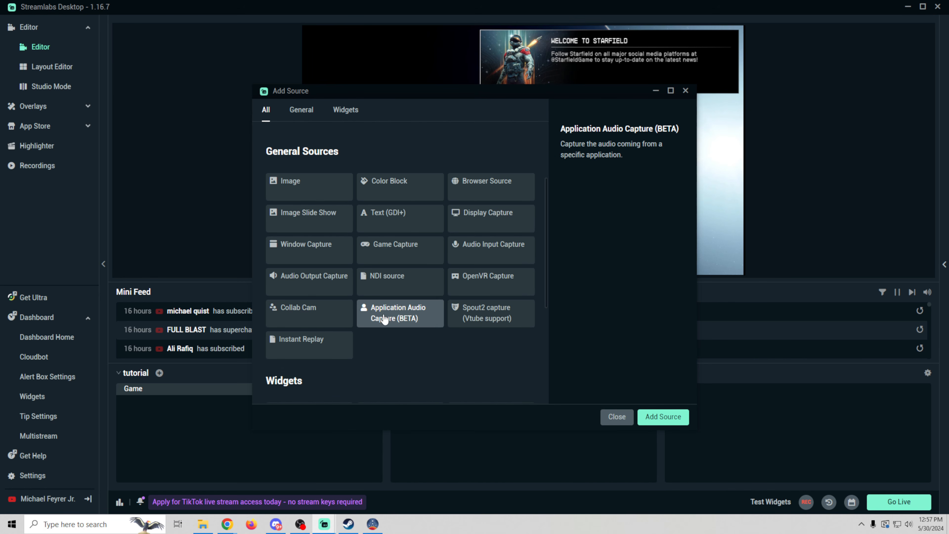
left_click(663, 417)
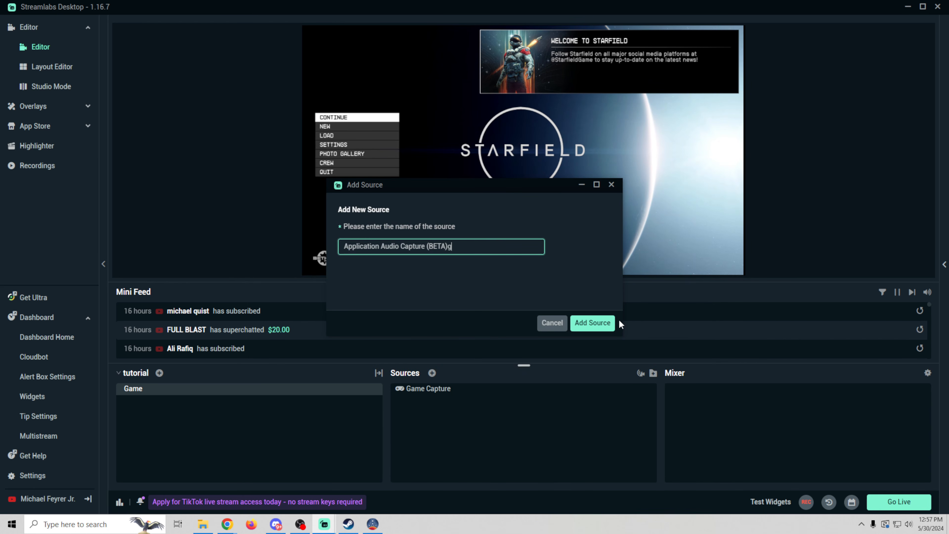
type("game audio")
key("Return")
- Set the game audio source's window to [Starfield.exe]: Starfield, close its settings, and check its level with the game active
left_click(607, 210)
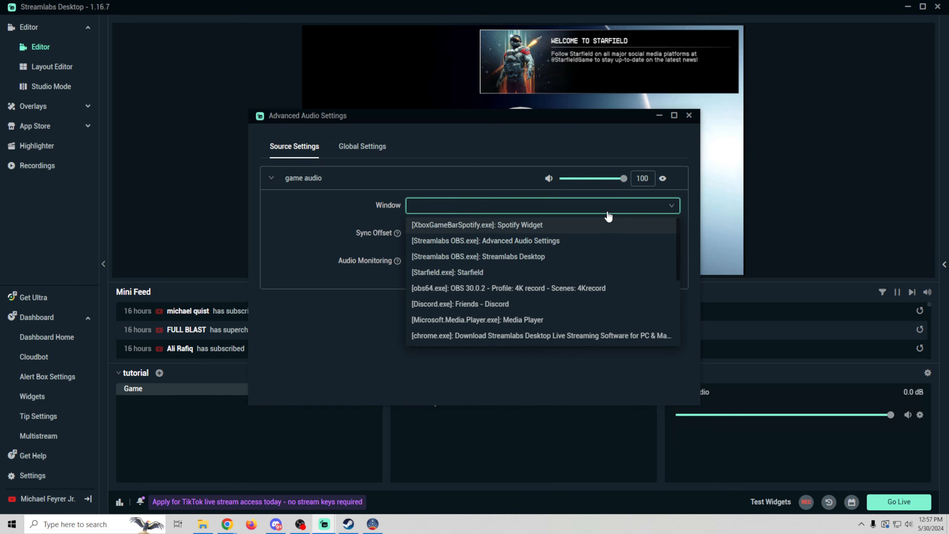
left_click(467, 273)
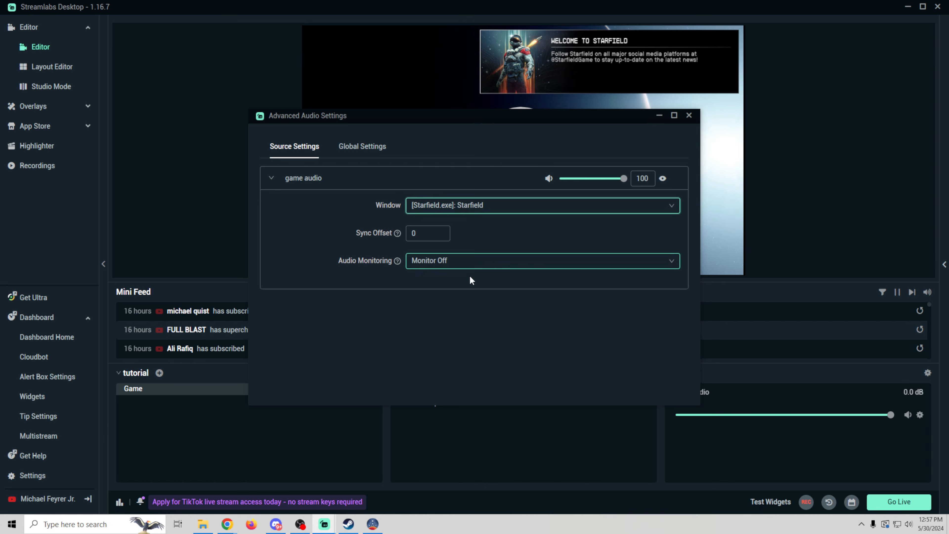
left_click(362, 146)
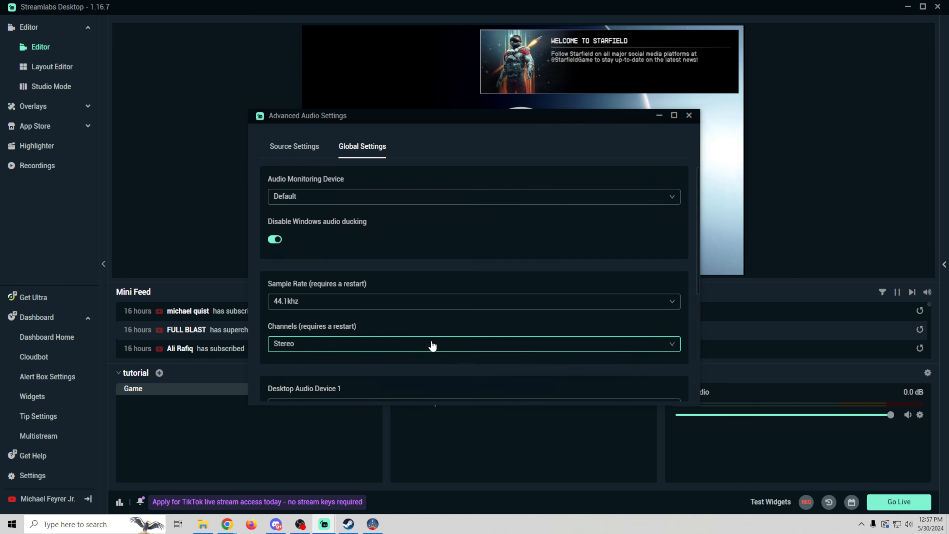
scroll(432, 346, "down", 5)
scroll(432, 346, "up", 5)
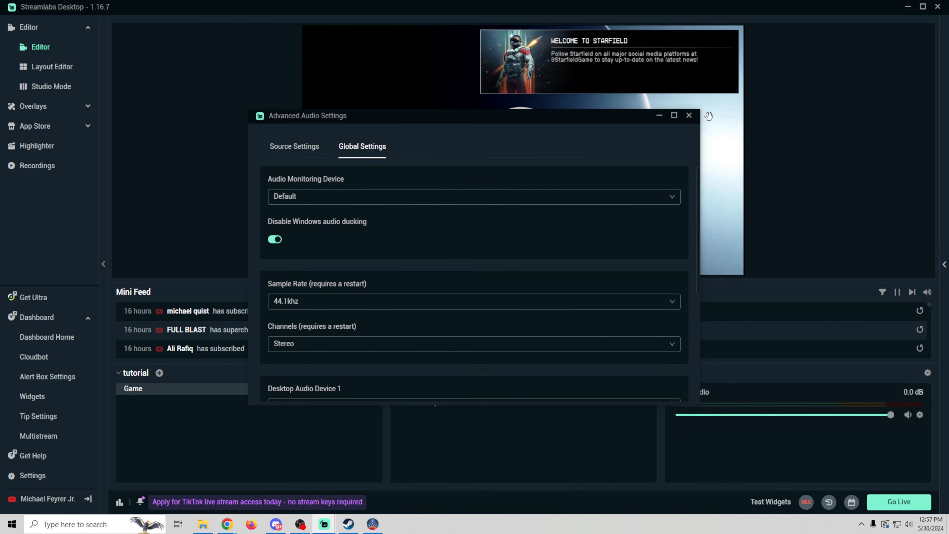
left_click(689, 115)
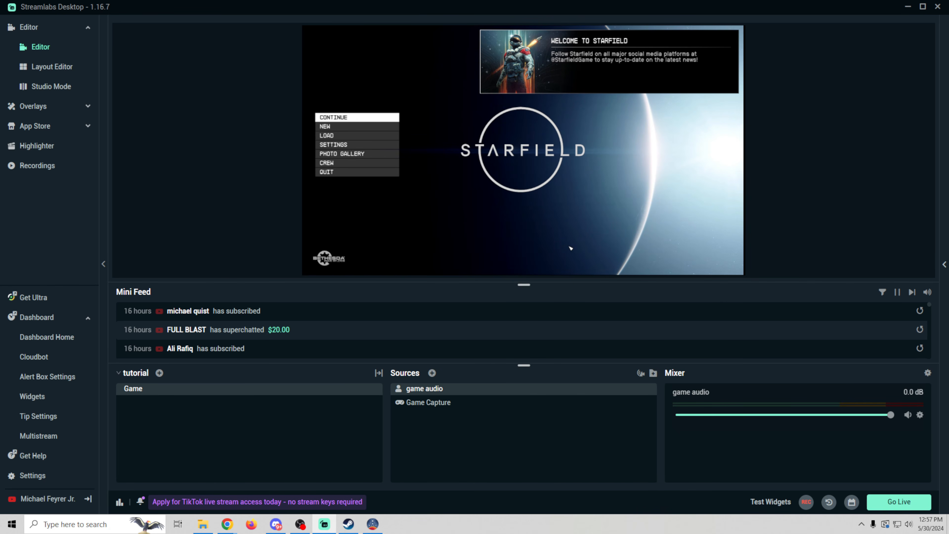
key("alt+Tab")
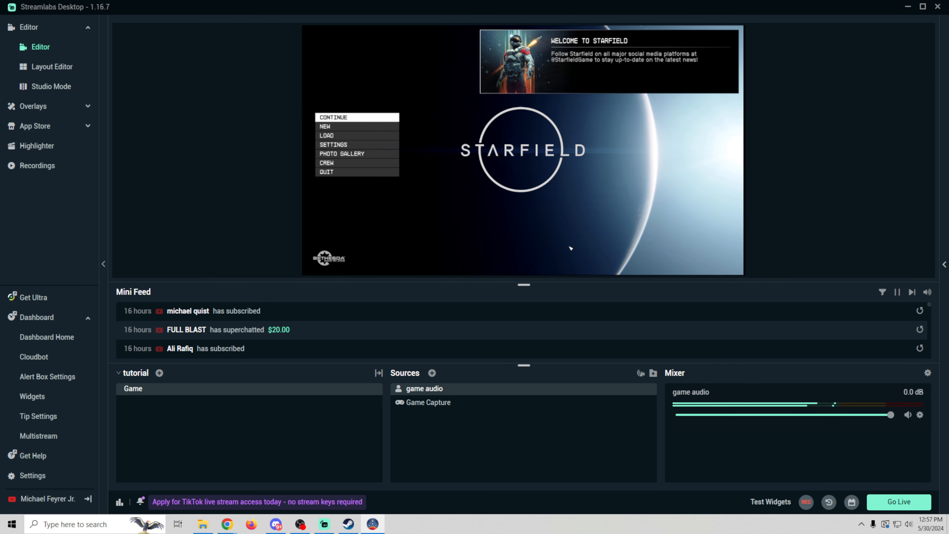
left_click(236, 138)
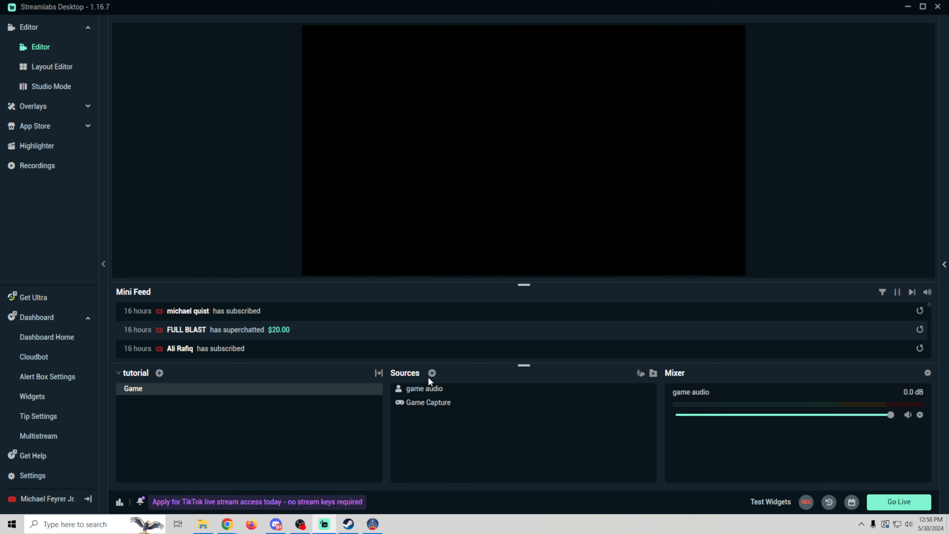
- Add an Audio Input Capture source named "Audio Input Capturemic" to the Game scene
left_click(430, 376)
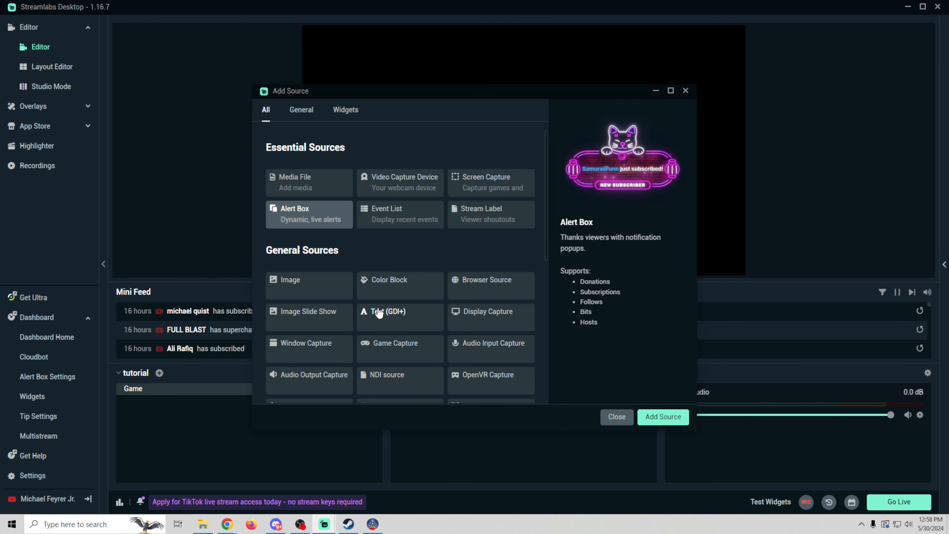
scroll(377, 311, "down", 3)
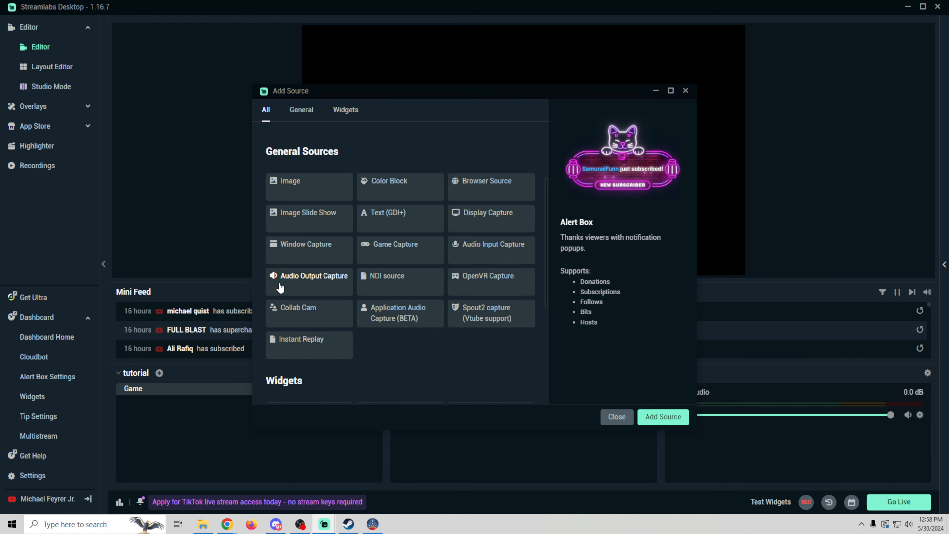
left_click(468, 258)
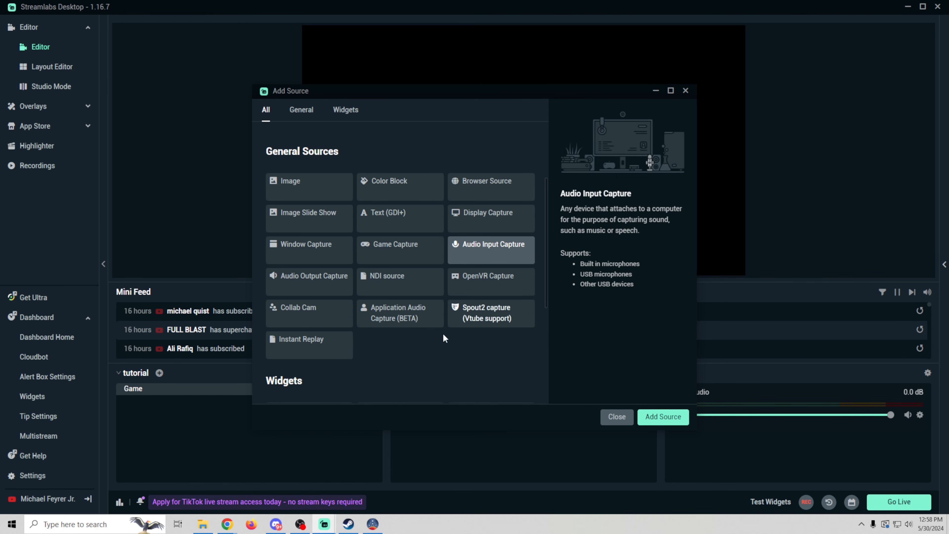
left_click(667, 420)
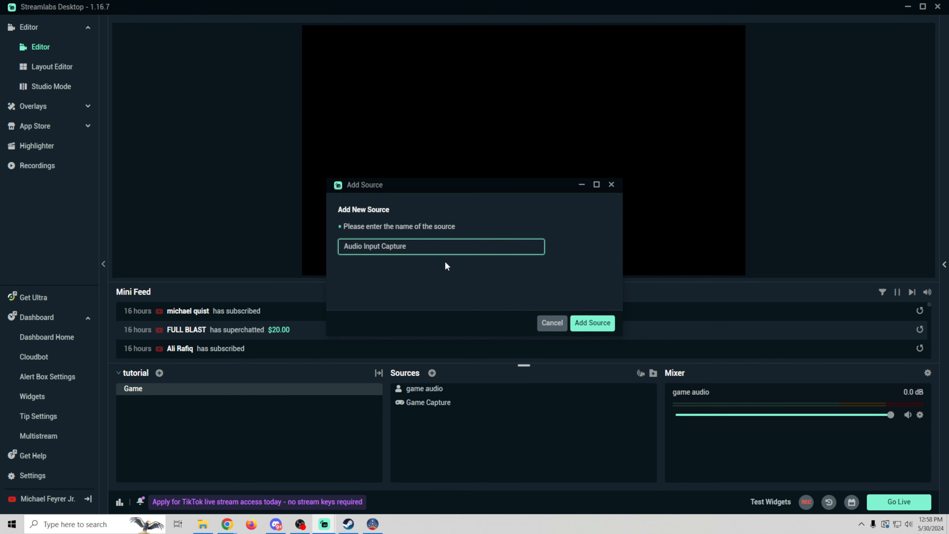
left_click(594, 323)
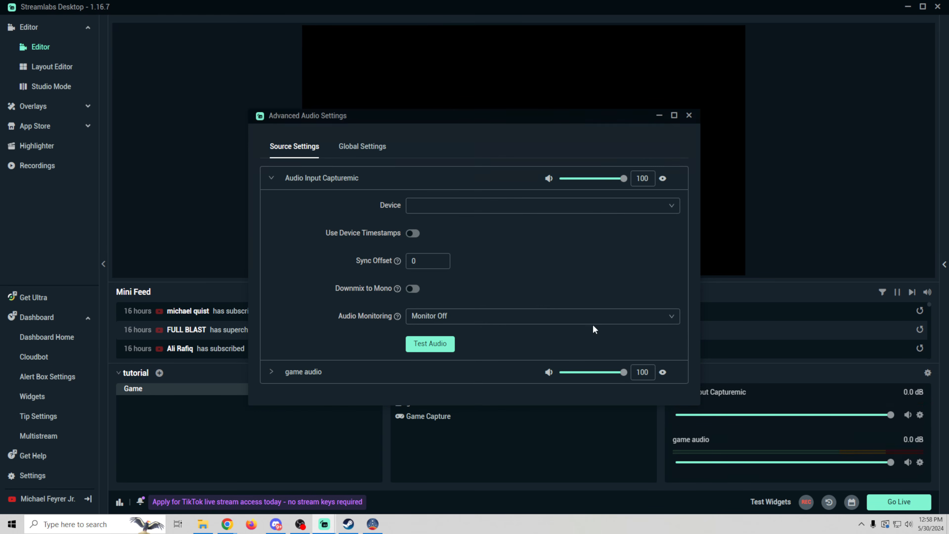
- Set the microphone source's device to Cam Link Pro Audio-1 (Cam Link Pro), and keep its mixer volume at 0.0 dB
left_click(626, 214)
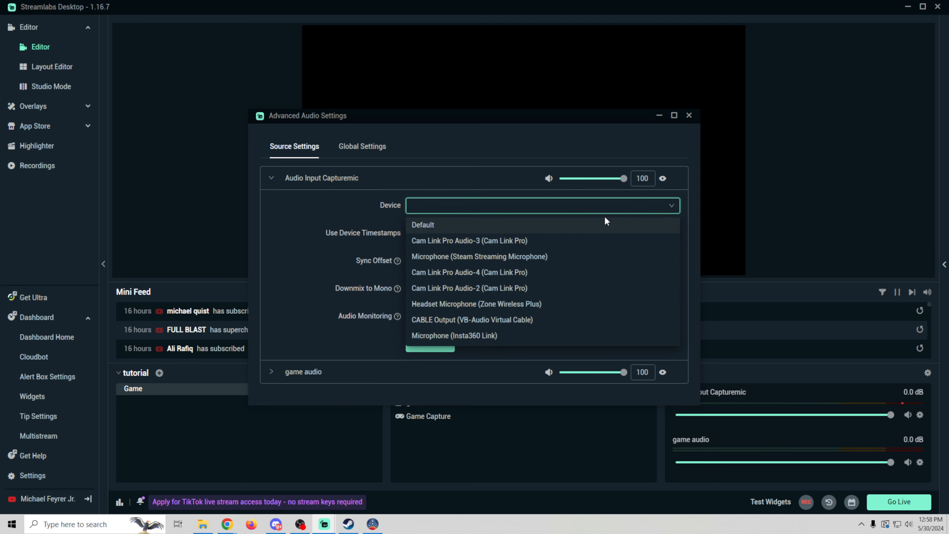
scroll(533, 318, "down", 1)
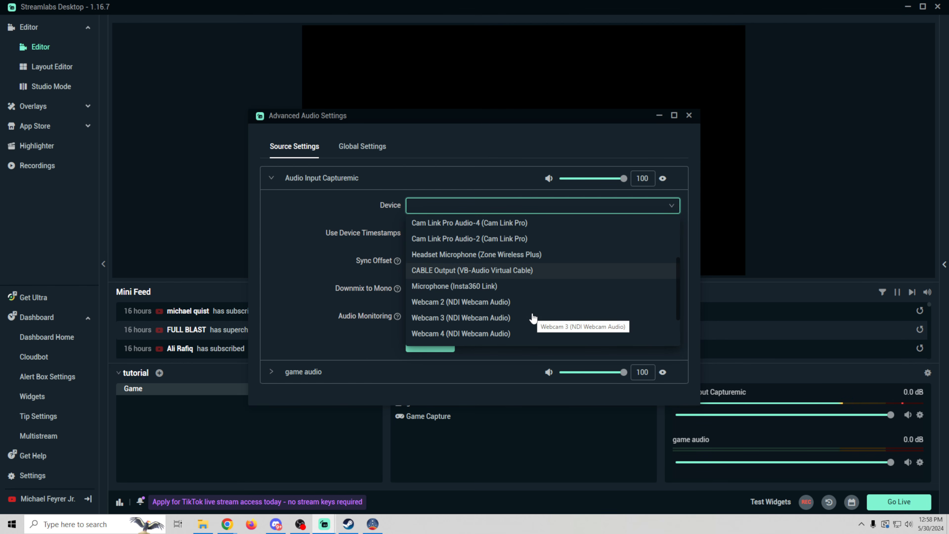
scroll(534, 319, "up", 1)
scroll(509, 328, "down", 1)
left_click(476, 332)
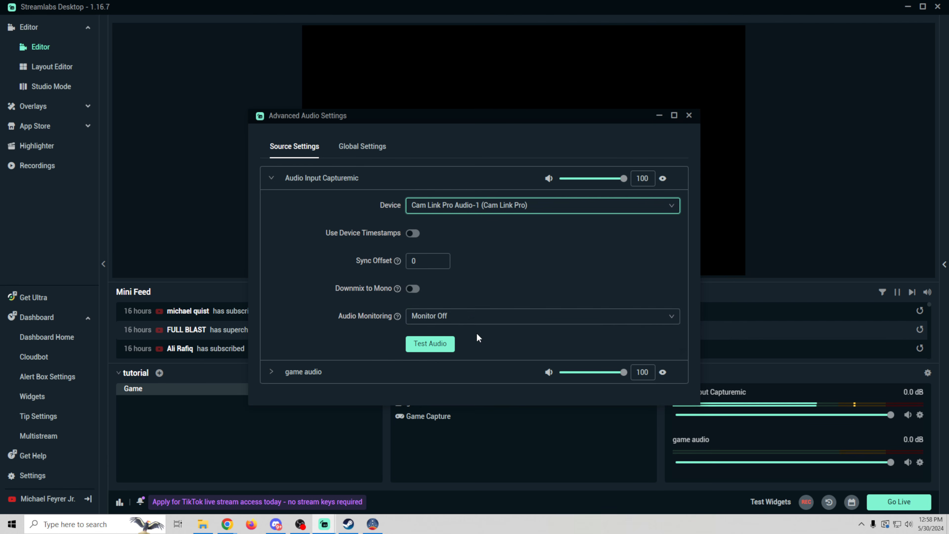
left_click(688, 115)
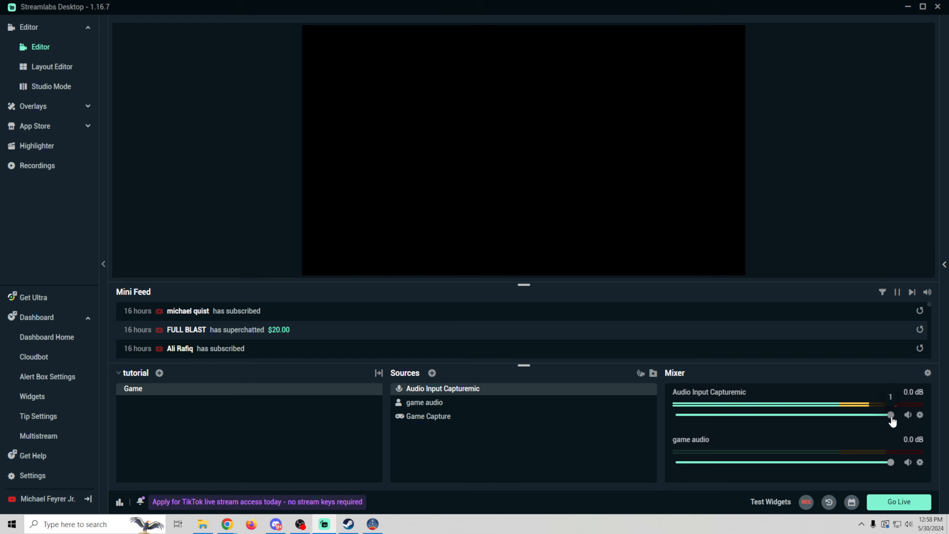
mouse_move(893, 415)
left_mouse_down()
mouse_move(698, 420)
mouse_move(903, 424)
left_mouse_up()
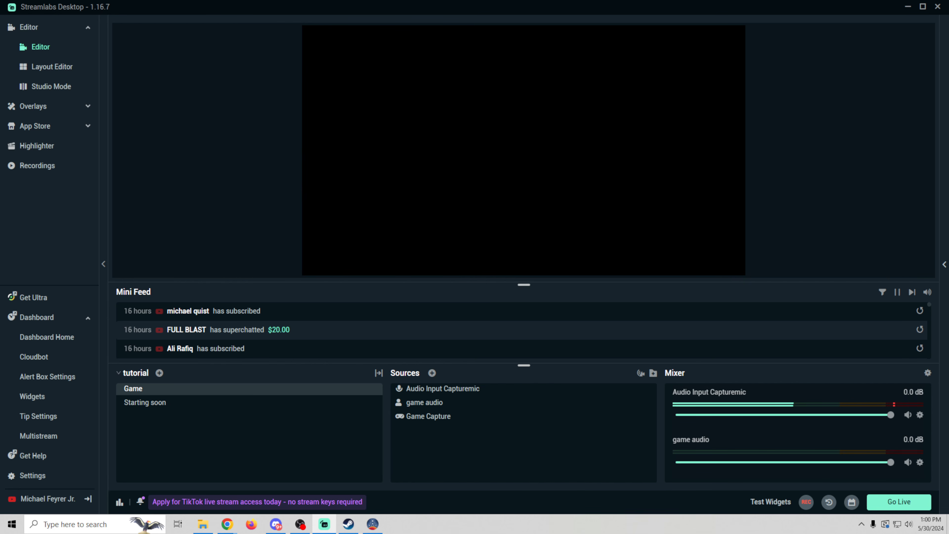
- Add an Alert Box source to the Game scene, keeping the suggested name "Alert Box"
key("alt+Tab")
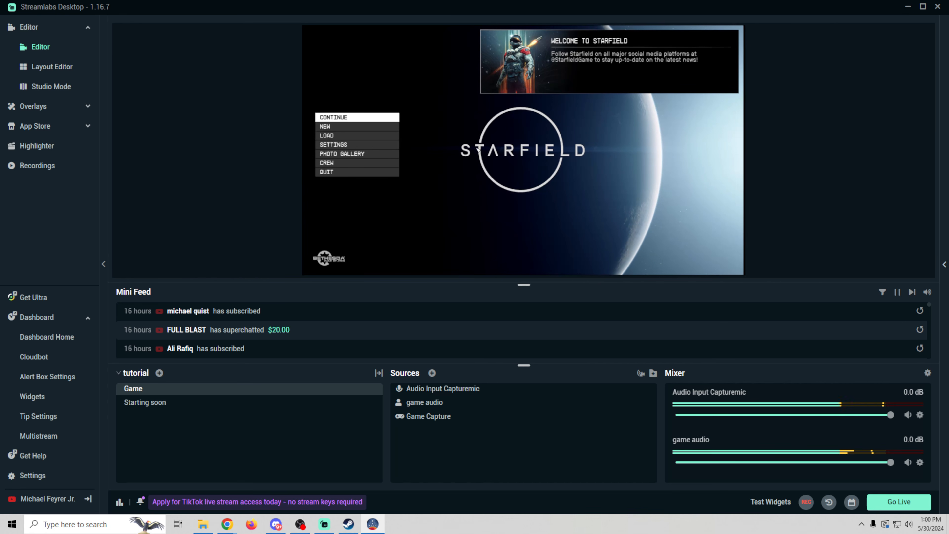
left_click(432, 373)
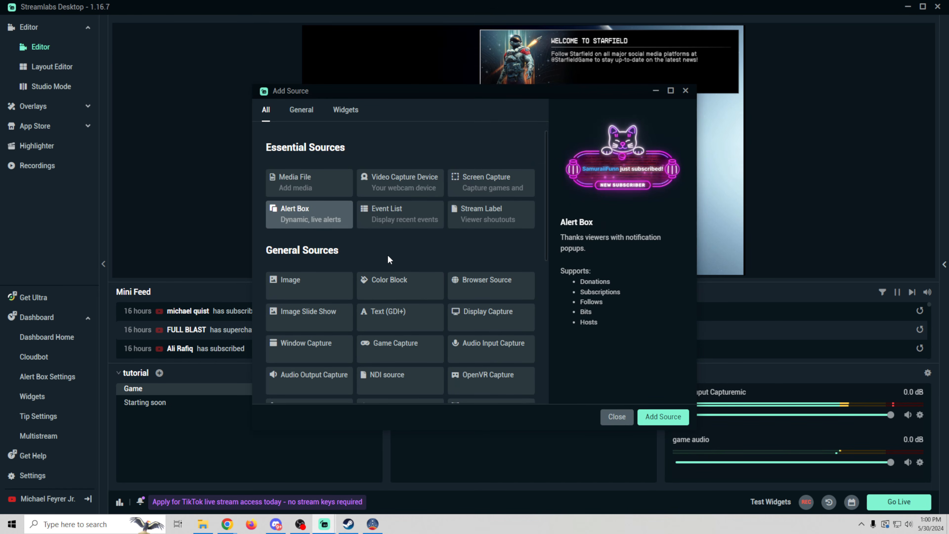
scroll(386, 253, "down", 5)
scroll(387, 256, "up", 5)
left_click(663, 416)
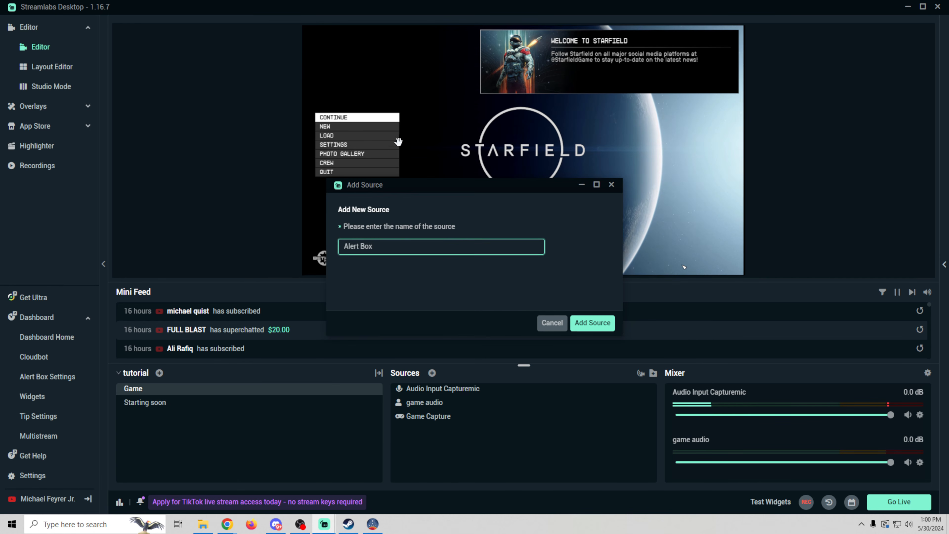
left_click(592, 322)
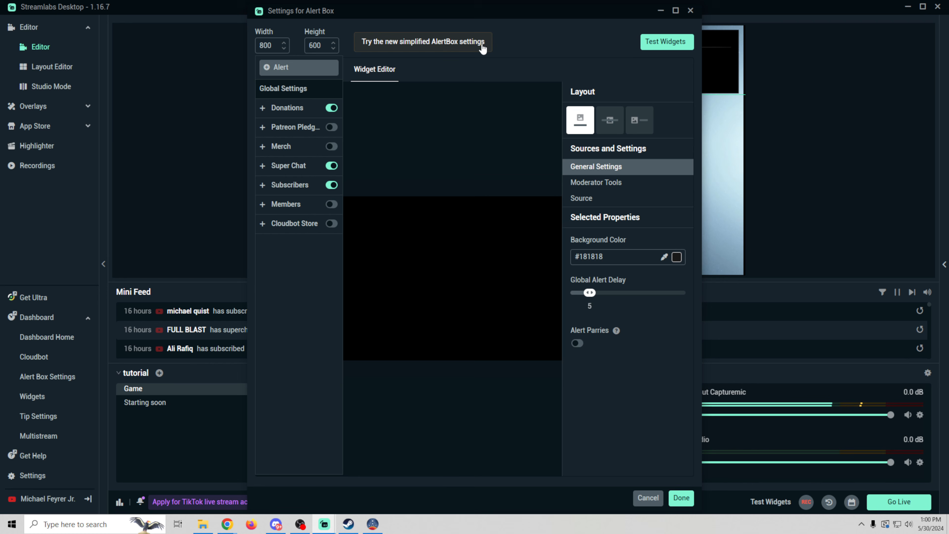
- Review the Donations and Subscribers alerts in the Alert Box settings, and move the box to the canvas's upper-left corner
left_click(288, 111)
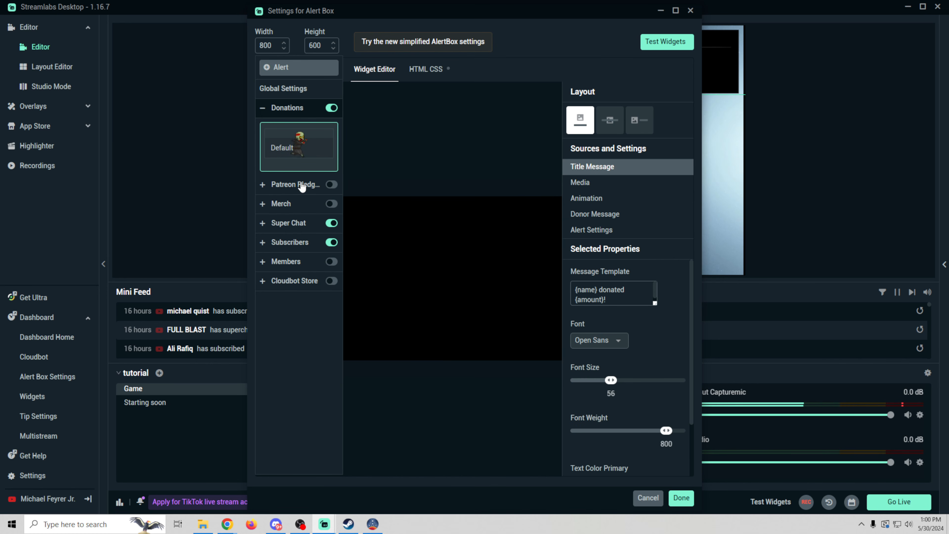
left_click(285, 236)
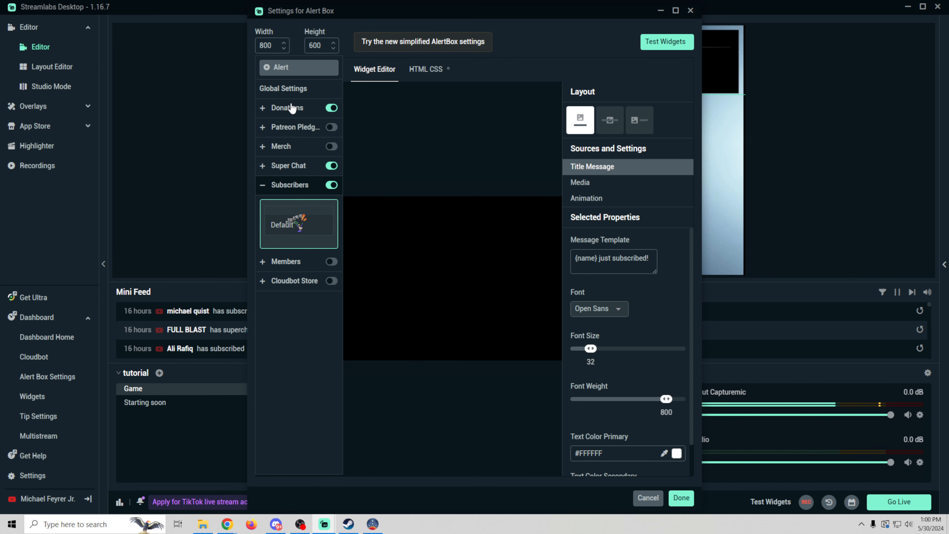
left_click(681, 498)
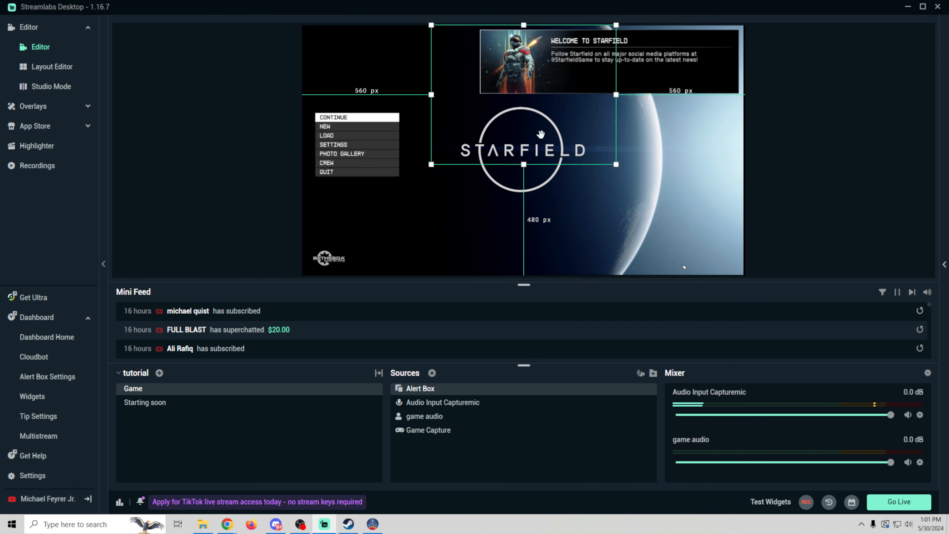
left_click_drag(539, 138, 414, 141)
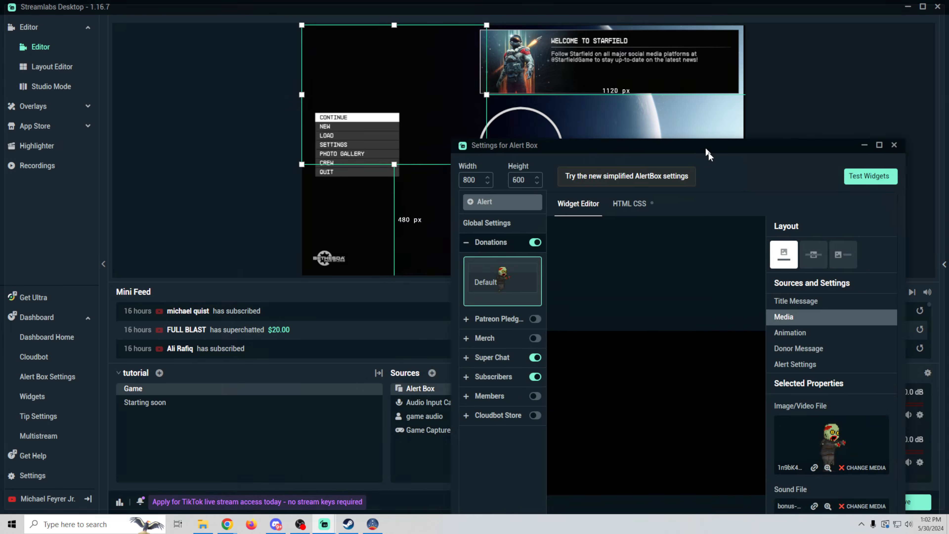
- Move the Alert Box settings window clear of the preview, and test the Subscriber and Super Chat alerts
left_click_drag(708, 152, 662, 285)
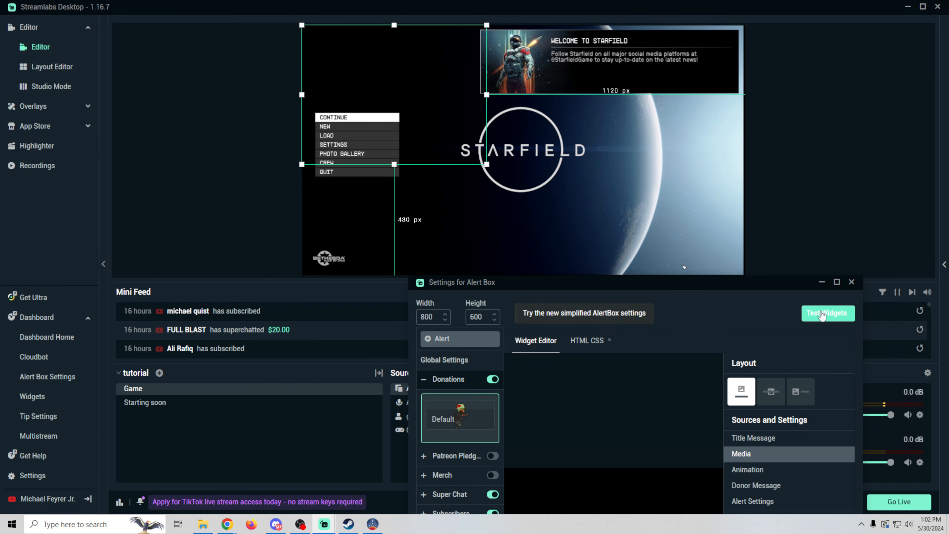
left_click(803, 314)
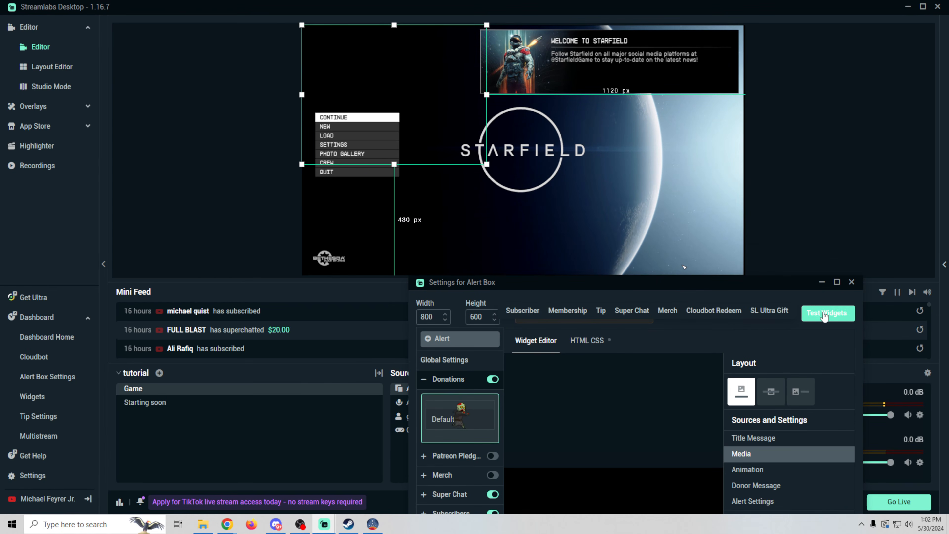
left_click(523, 311)
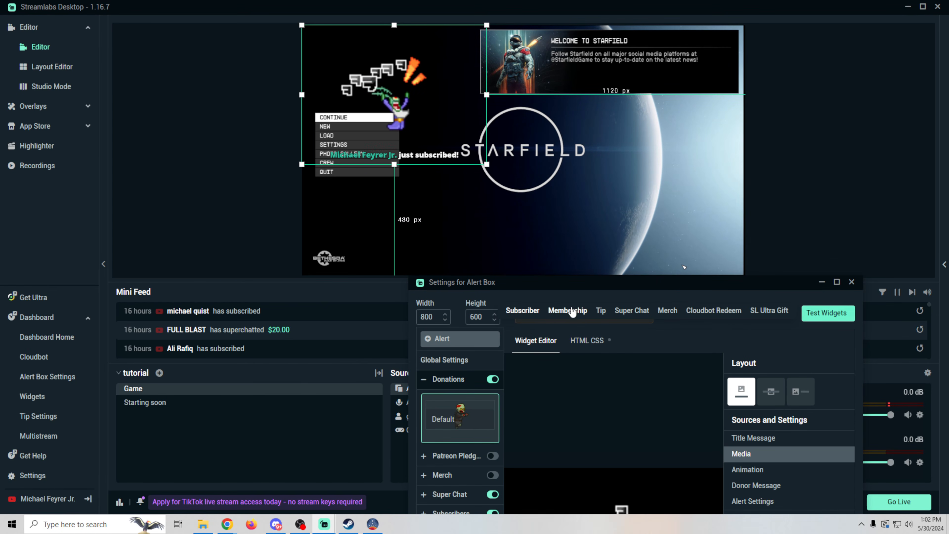
left_click(631, 310)
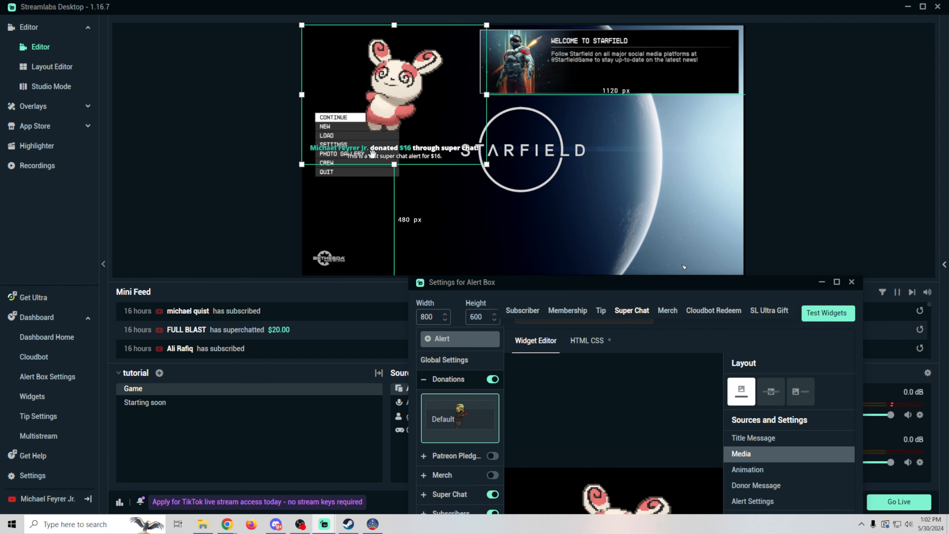
- Close the Alert Box settings, and review the existing scene collections and the options for adding a new one
left_click(852, 281)
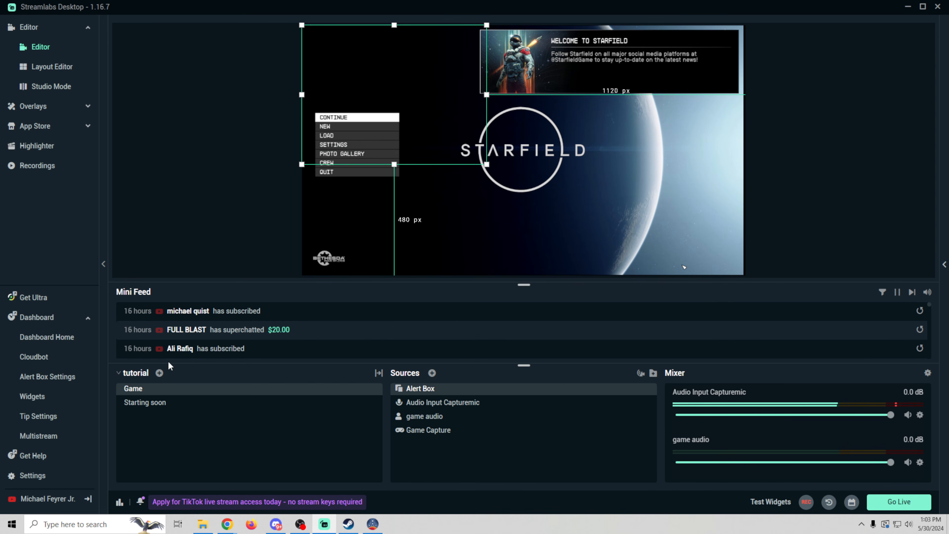
left_click(118, 373)
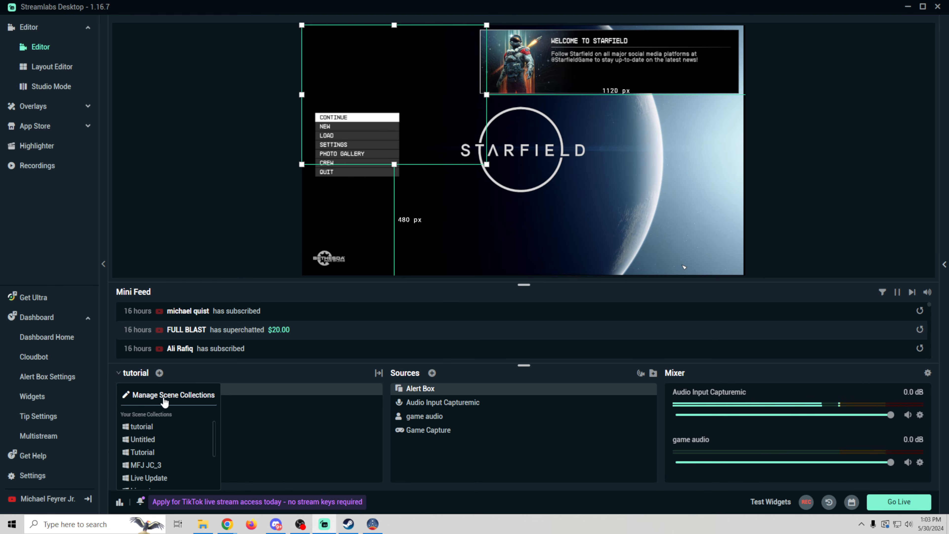
left_click(165, 396)
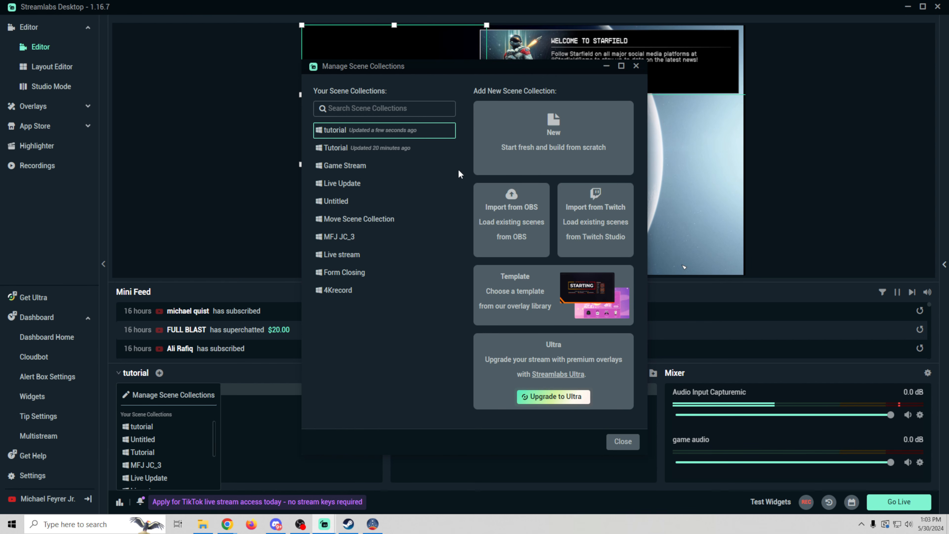
left_click(636, 67)
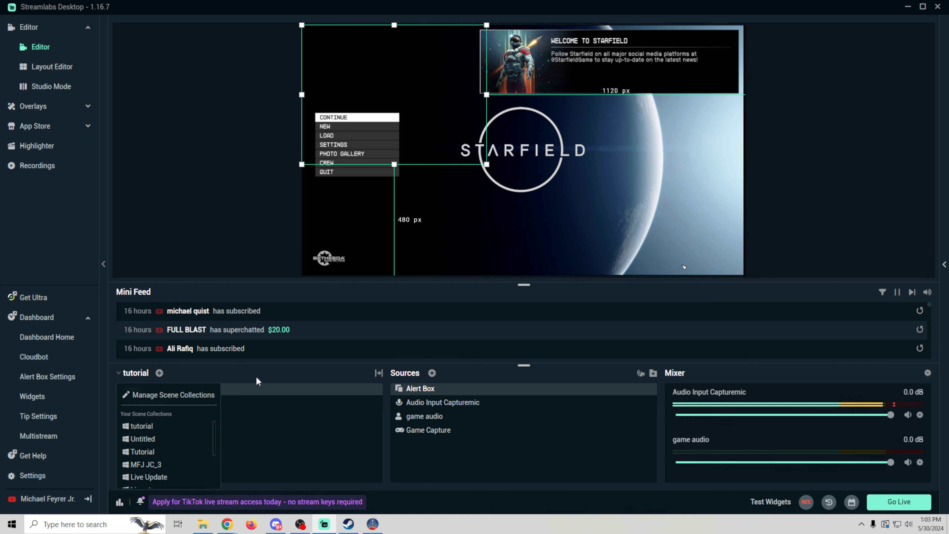
- Switch to the Starting soon scene and back to the Game scene
left_click(149, 402)
left_click(146, 390)
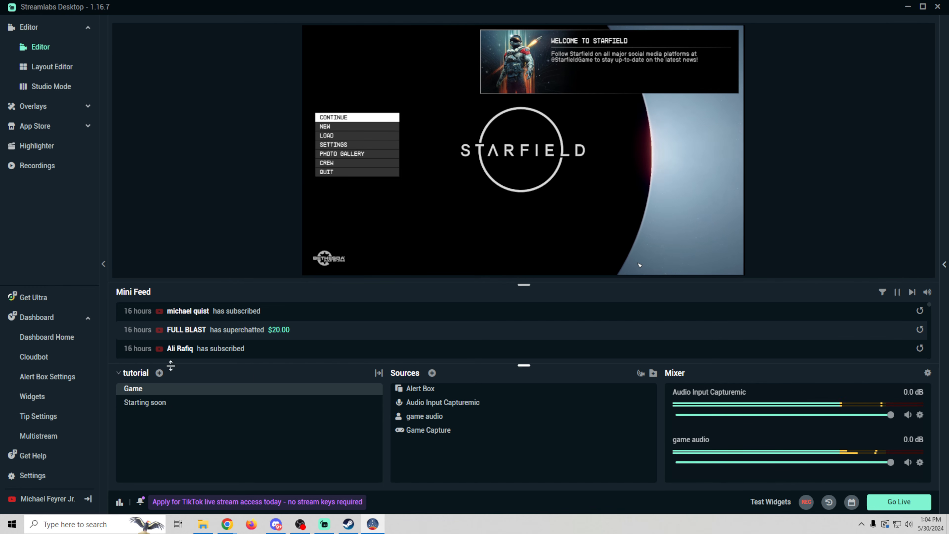
- Review the Multistreaming settings and the available destinations in the Stream settings, and close the settings without connecting another platform
left_click(33, 476)
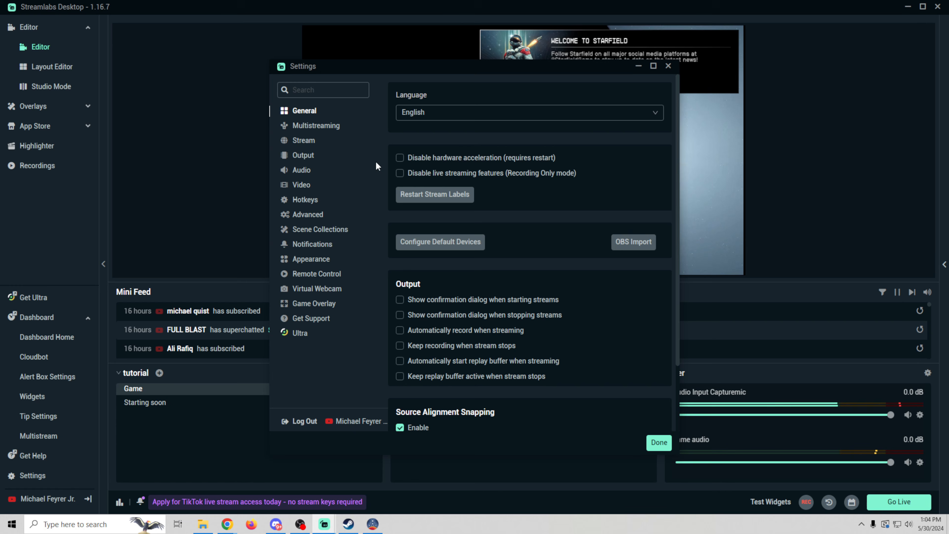
left_click(319, 127)
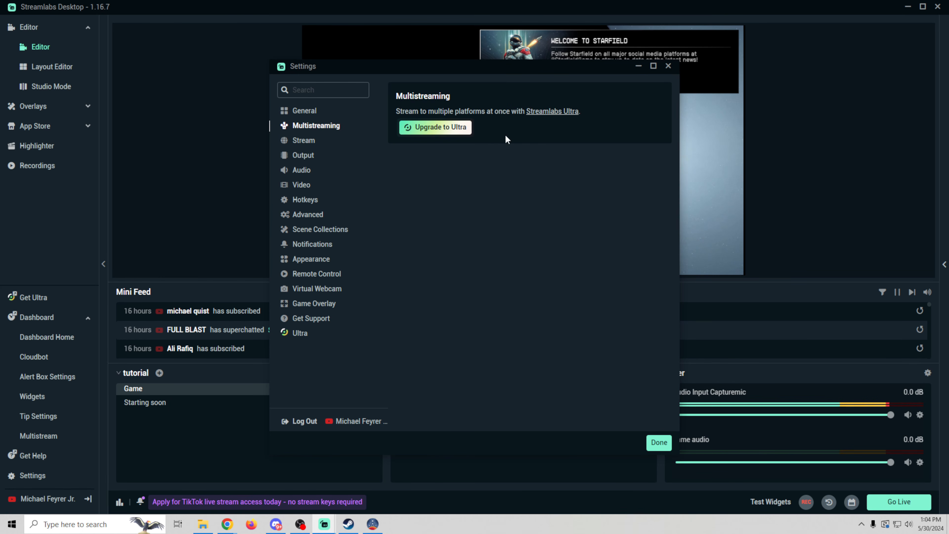
left_click(304, 141)
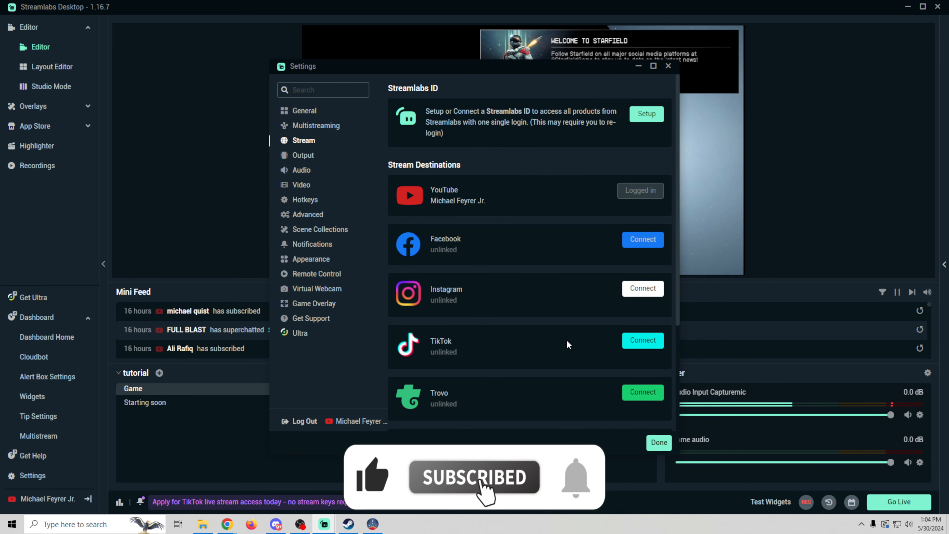
scroll(567, 343, "down", 4)
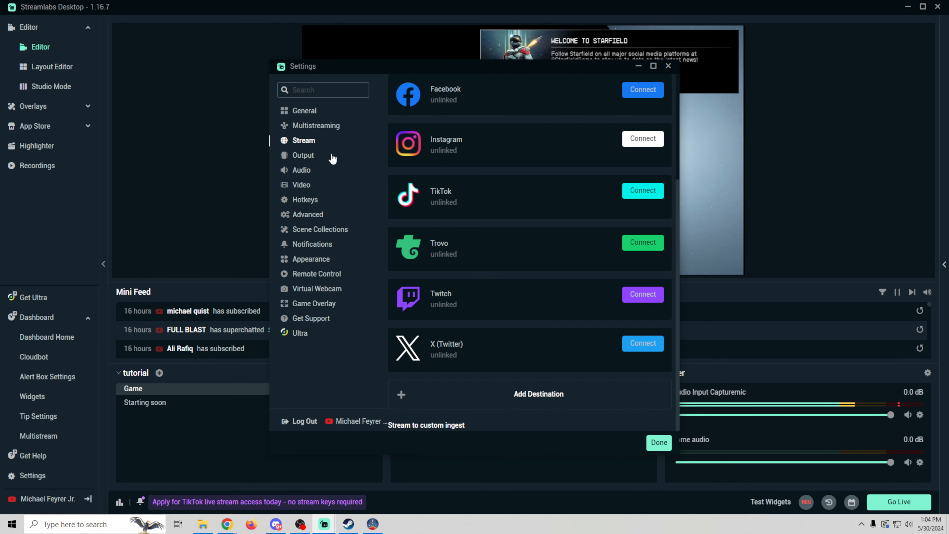
left_click(668, 65)
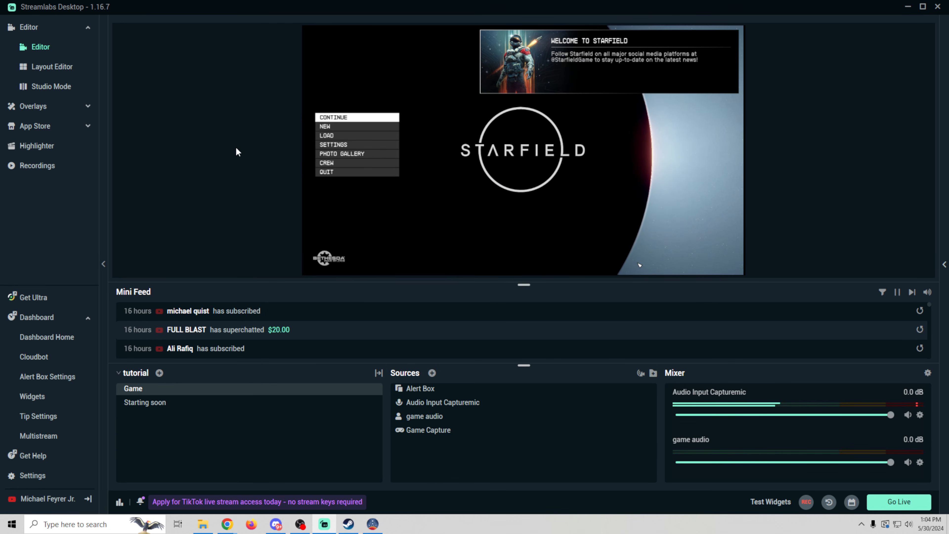